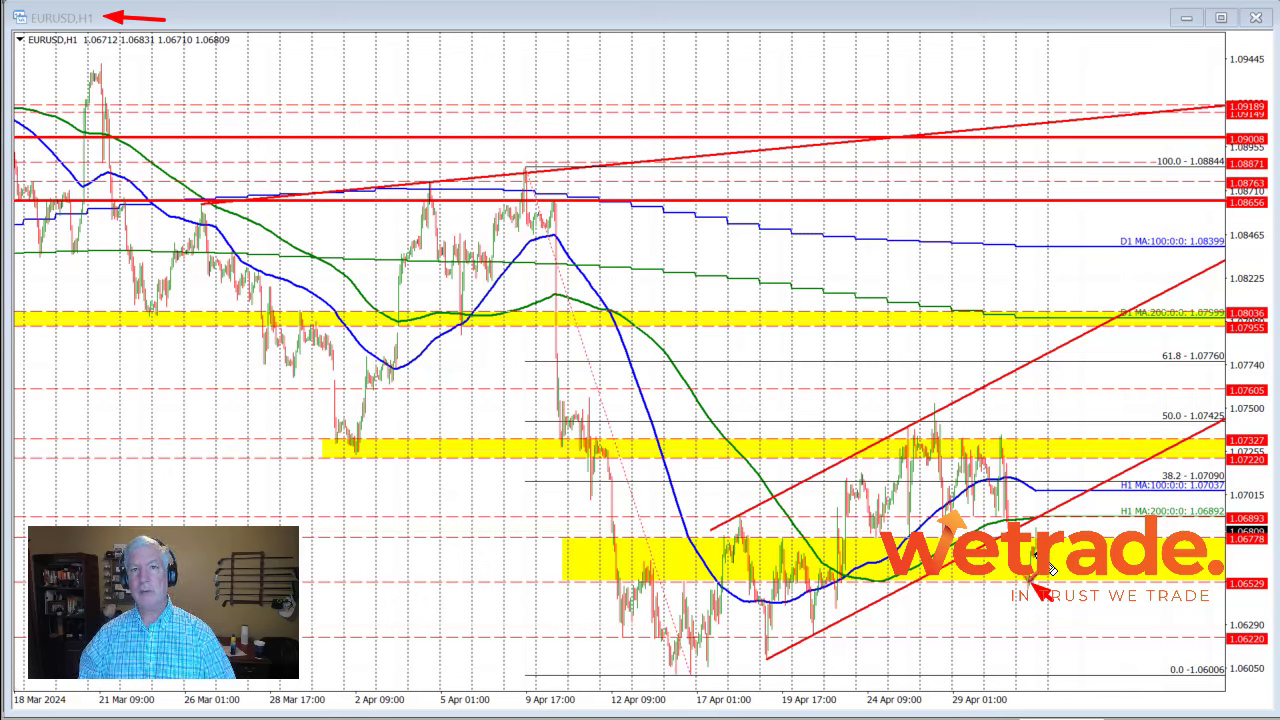
Mark the lower channel line, its two swing lows, and the 200-hour and 100-hour moving averages on the EURUSD chart with red arrows
{"action": "left_click_drag", "start_coordinate": [1064, 506], "coordinate": [1046, 527]}
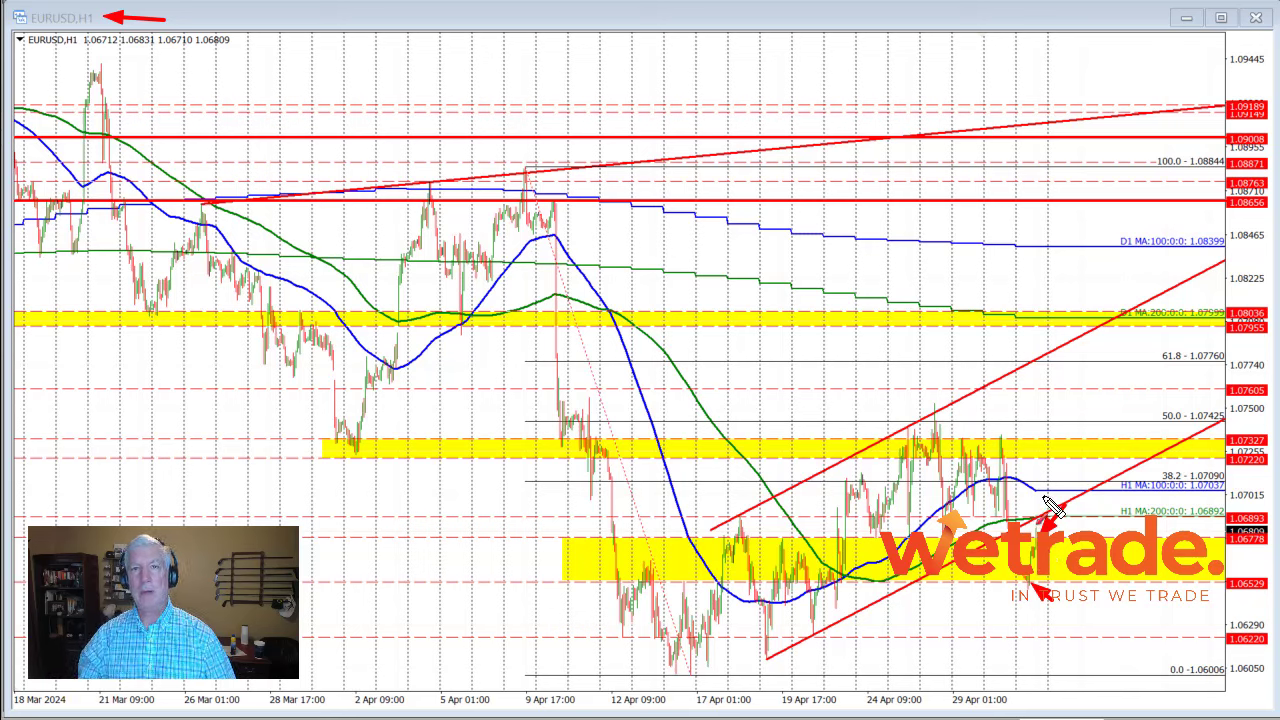
{"action": "left_click_drag", "start_coordinate": [1073, 476], "coordinate": [1038, 513]}
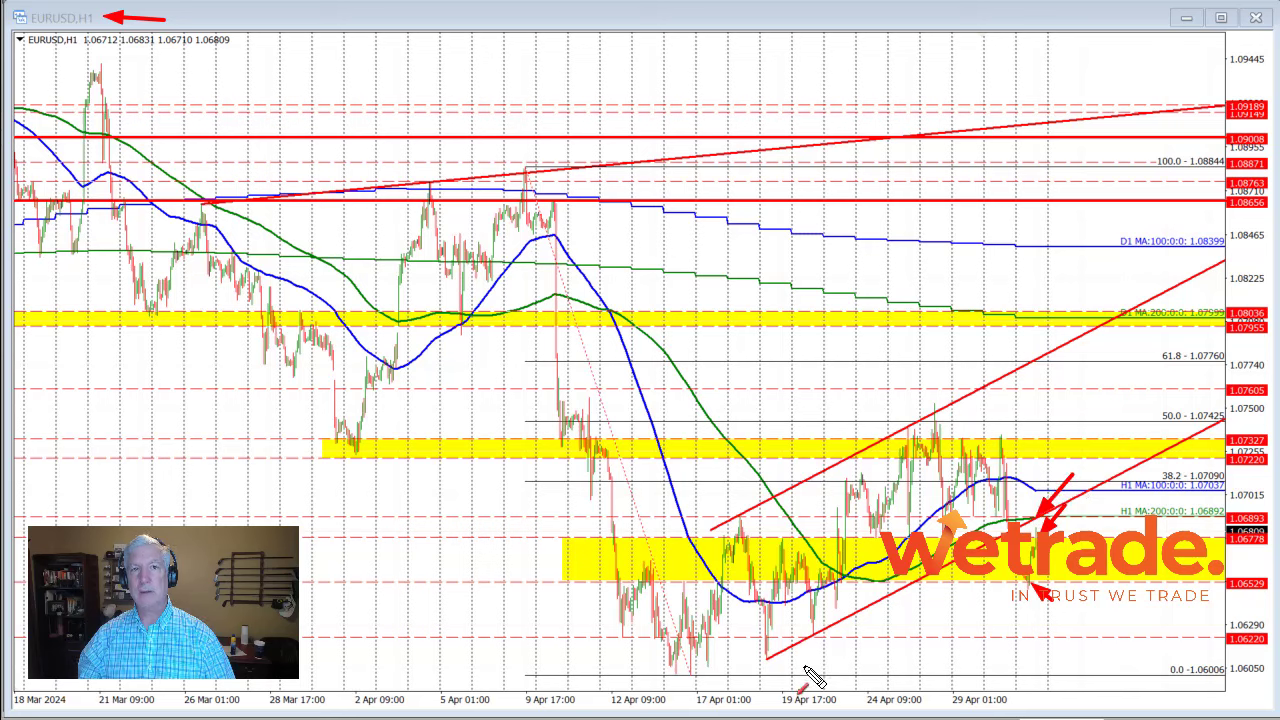
{"action": "mouse_move", "coordinate": [780, 679]}
{"action": "left_mouse_down"}
{"action": "mouse_move", "coordinate": [768, 659]}
{"action": "mouse_move", "coordinate": [818, 640]}
{"action": "left_mouse_up"}
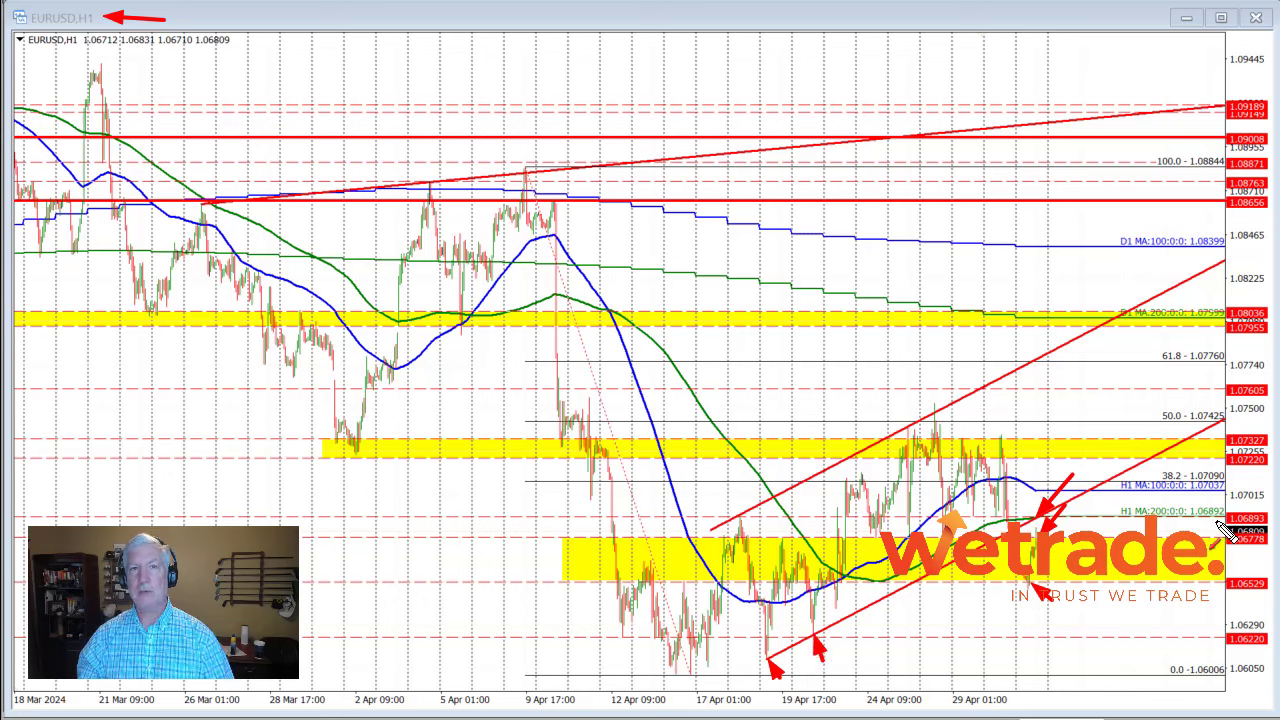
{"action": "left_click_drag", "start_coordinate": [1067, 460], "coordinate": [1037, 489]}
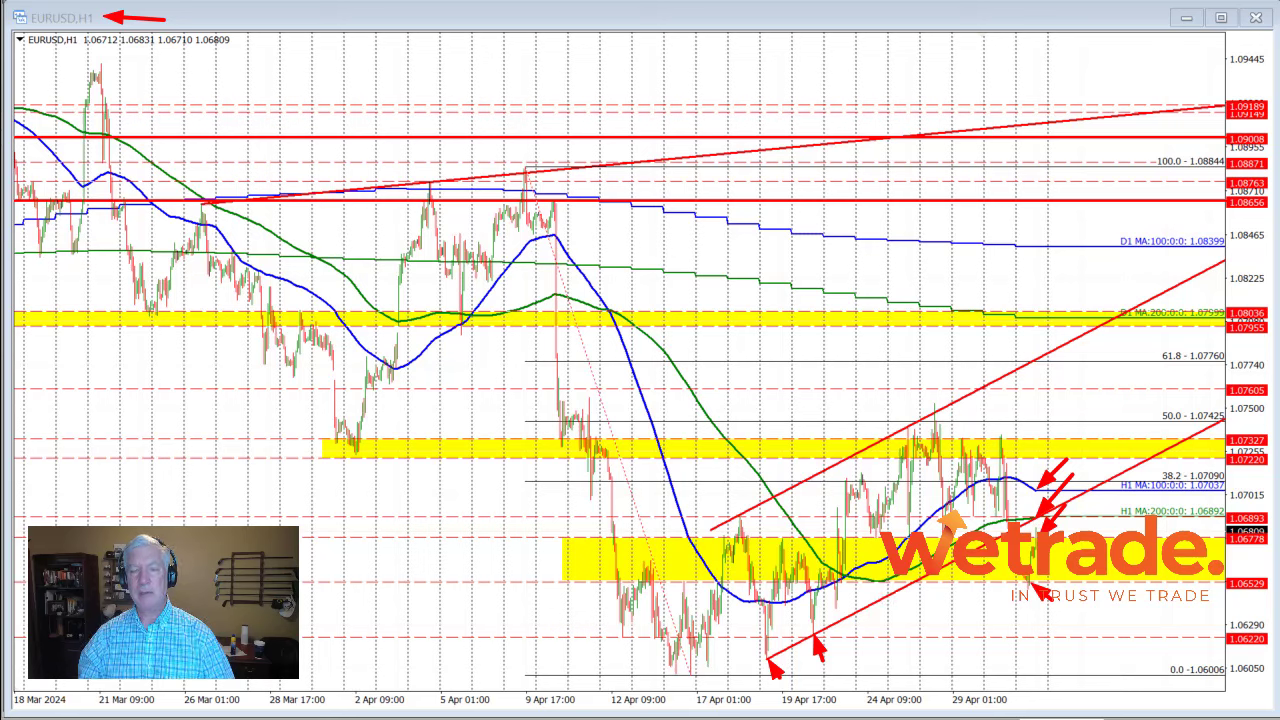
Clear the annotations, then draw an upward arrow from the 100-hour moving average into the 1.07220–1.07327 zone and mark the recent highs there
{"action": "key", "text": "e"}
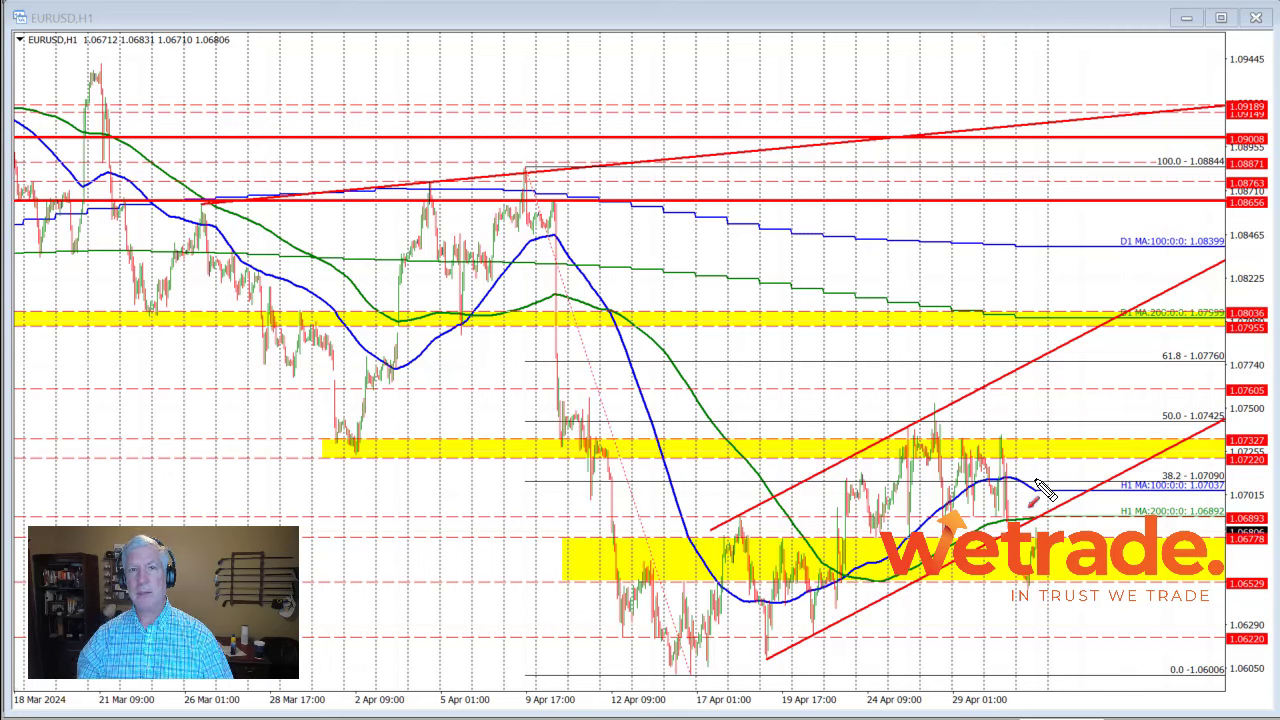
{"action": "left_click_drag", "start_coordinate": [1036, 488], "coordinate": [1056, 444]}
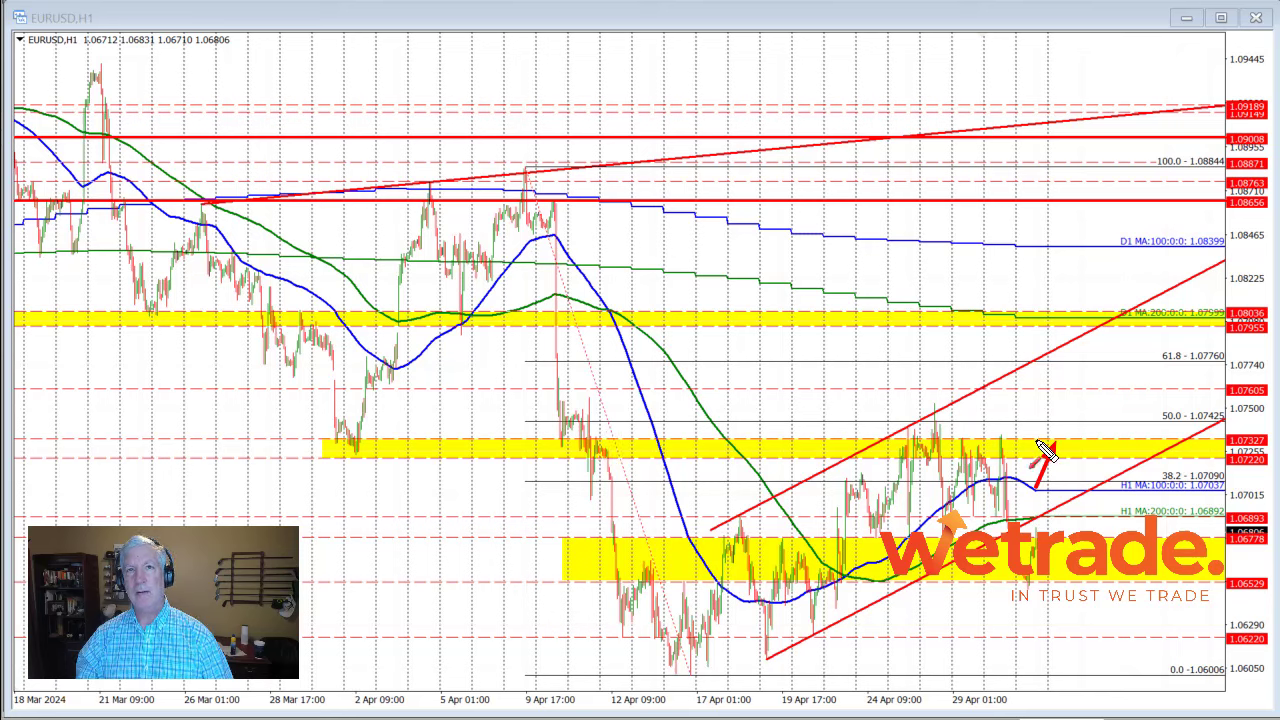
{"action": "left_click", "coordinate": [963, 430]}
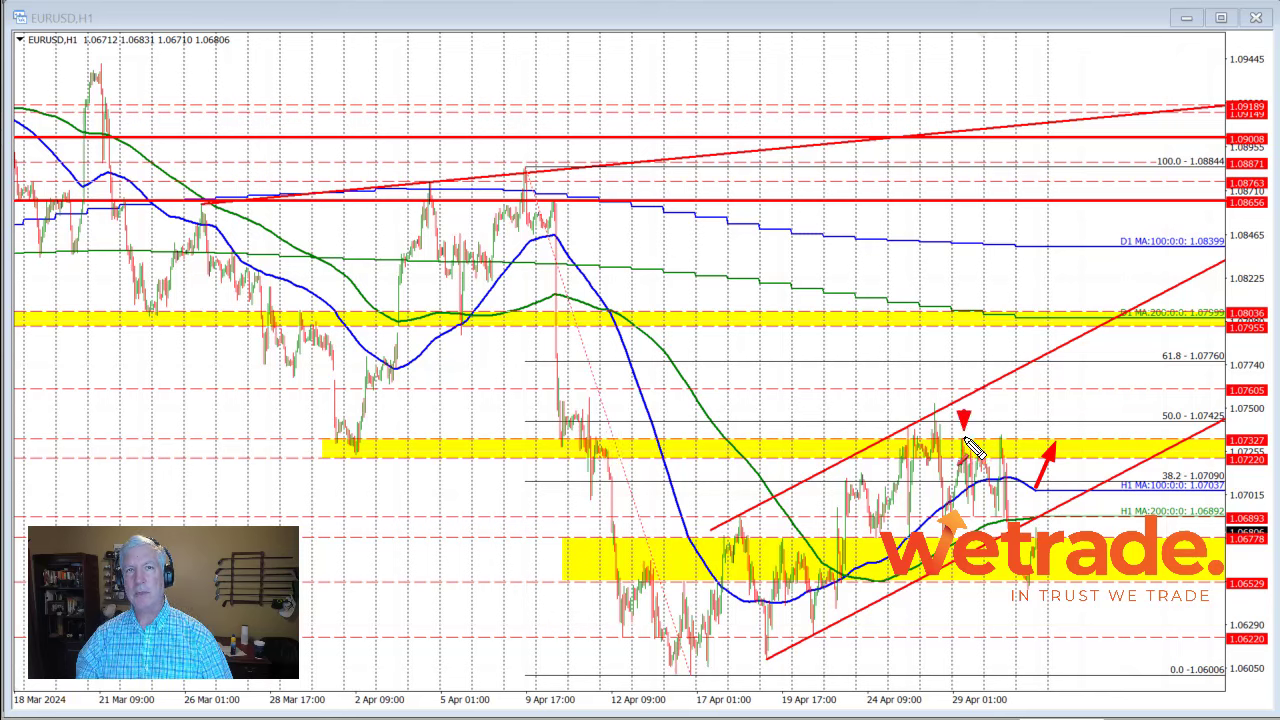
{"action": "left_click", "coordinate": [976, 432]}
{"action": "left_click", "coordinate": [1003, 430]}
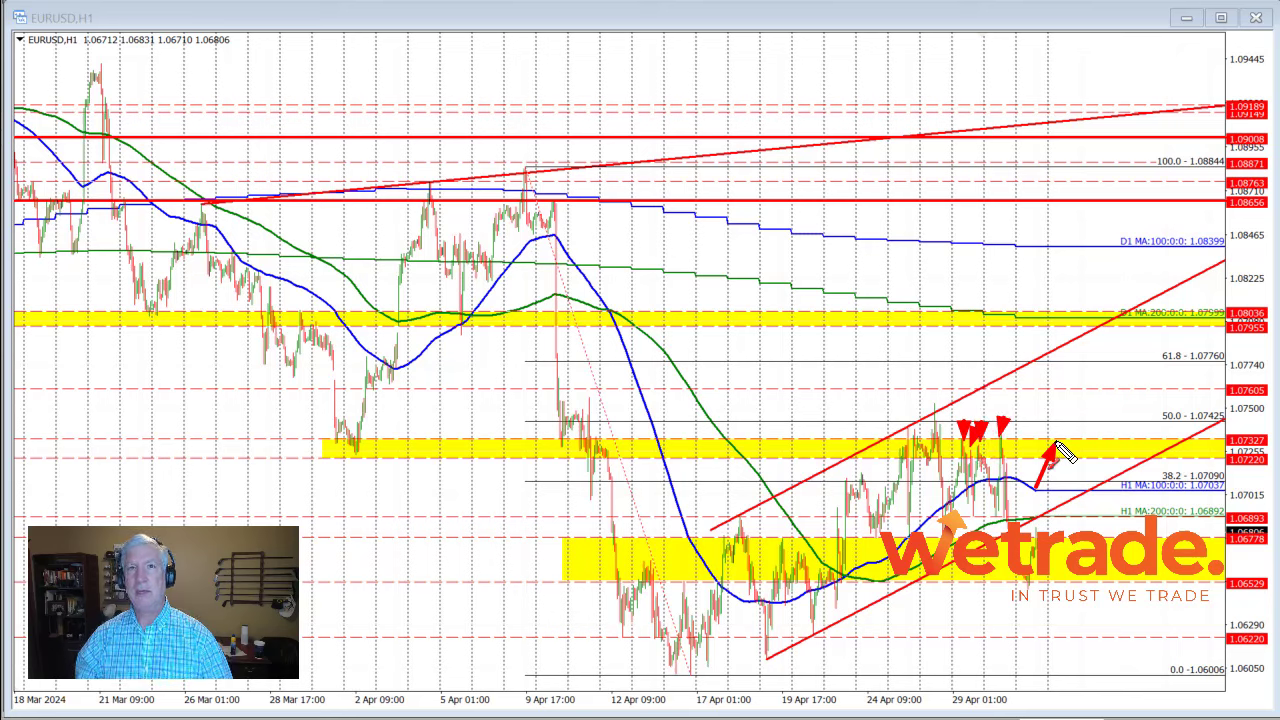
Extend the upward arrow to the 50% retracement level and trace the decline from the 1.08844 high to the 1.06006 low
{"action": "left_click_drag", "start_coordinate": [1059, 436], "coordinate": [1066, 428]}
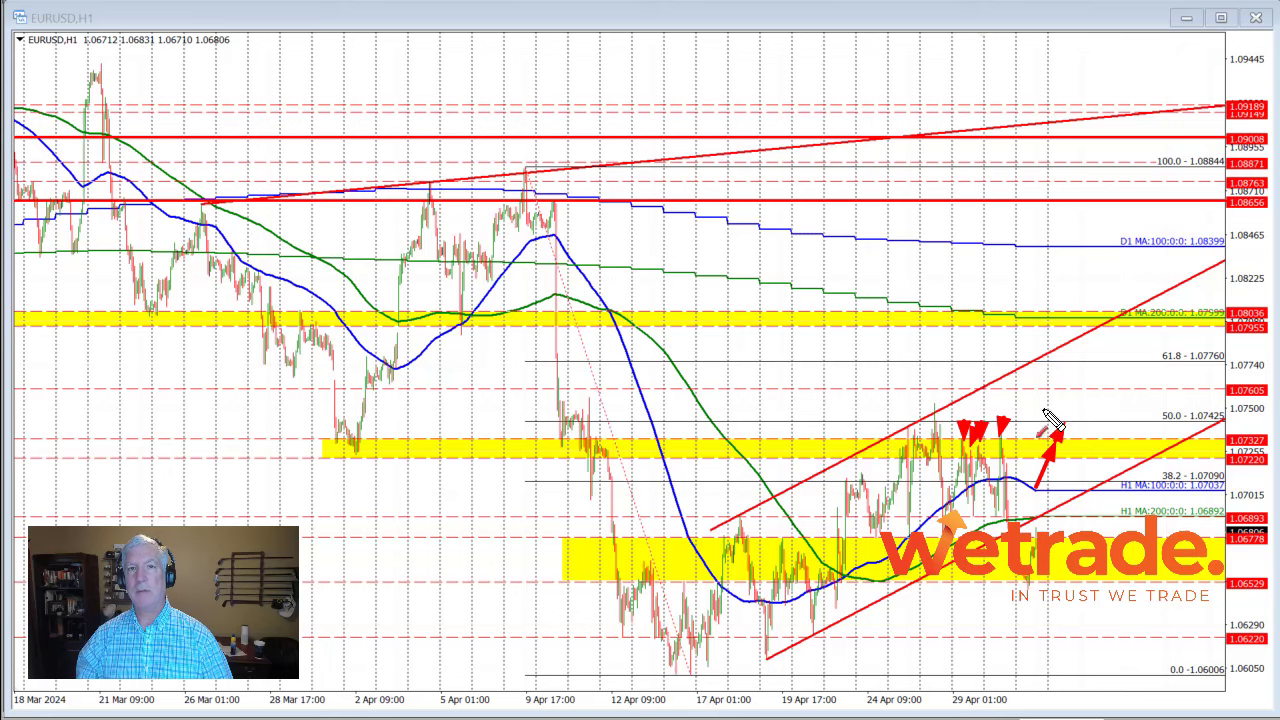
{"action": "left_click_drag", "start_coordinate": [520, 167], "coordinate": [527, 170]}
{"action": "left_click_drag", "start_coordinate": [549, 222], "coordinate": [690, 665]}
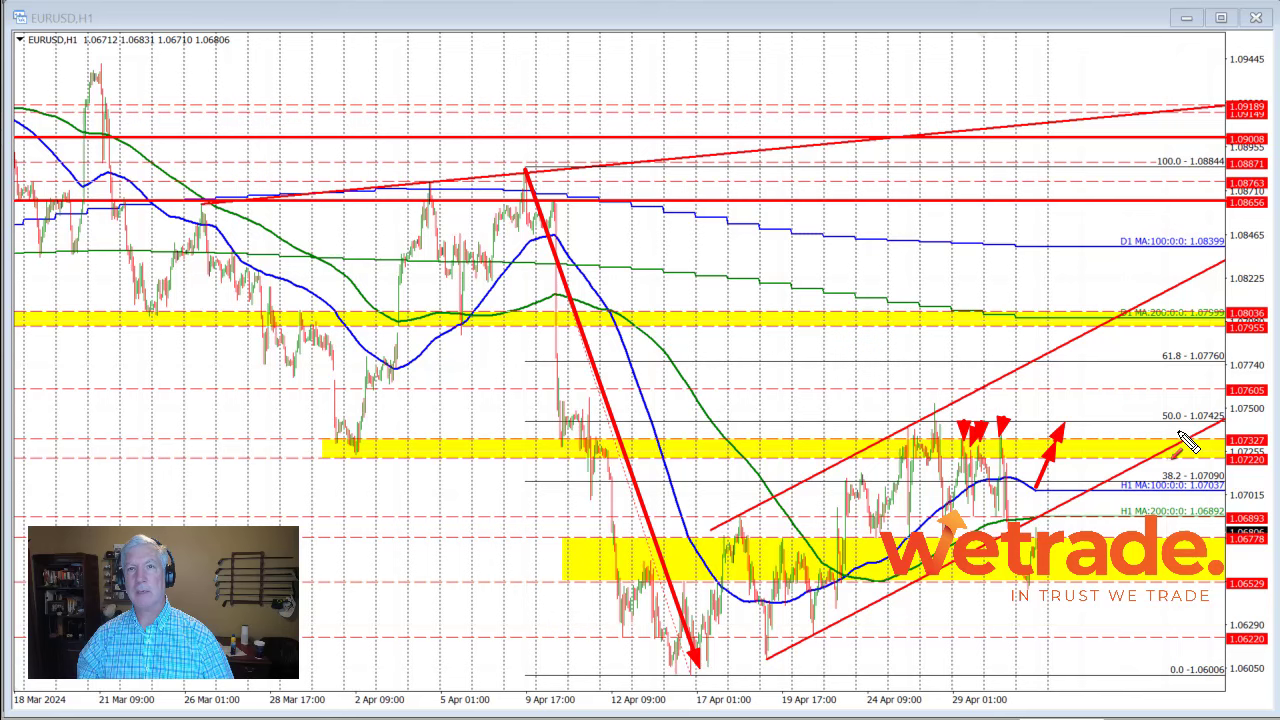
Mark the late-April peaks near the 50% retracement with arrows and extend the upward path to the 61.8% level at 1.07760
{"action": "mouse_move", "coordinate": [912, 391]}
{"action": "left_mouse_down"}
{"action": "mouse_move", "coordinate": [907, 424]}
{"action": "mouse_move", "coordinate": [940, 421]}
{"action": "left_mouse_up"}
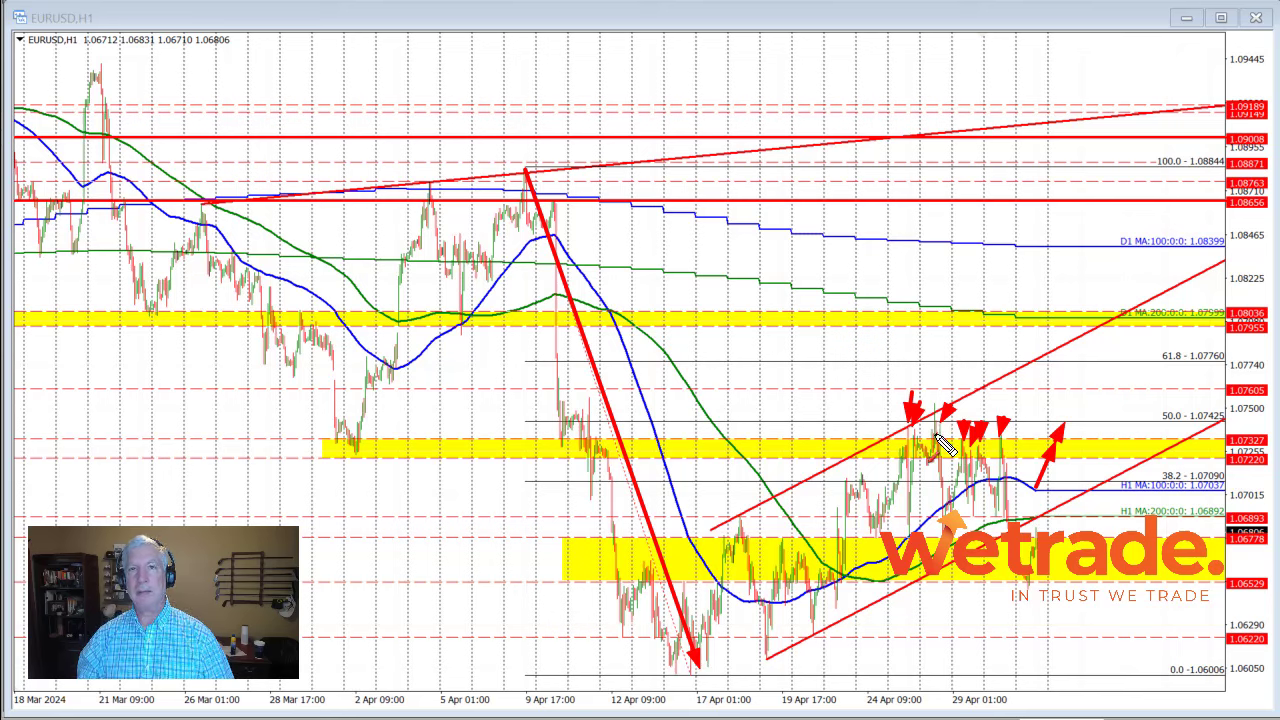
{"action": "left_click_drag", "start_coordinate": [944, 396], "coordinate": [938, 422]}
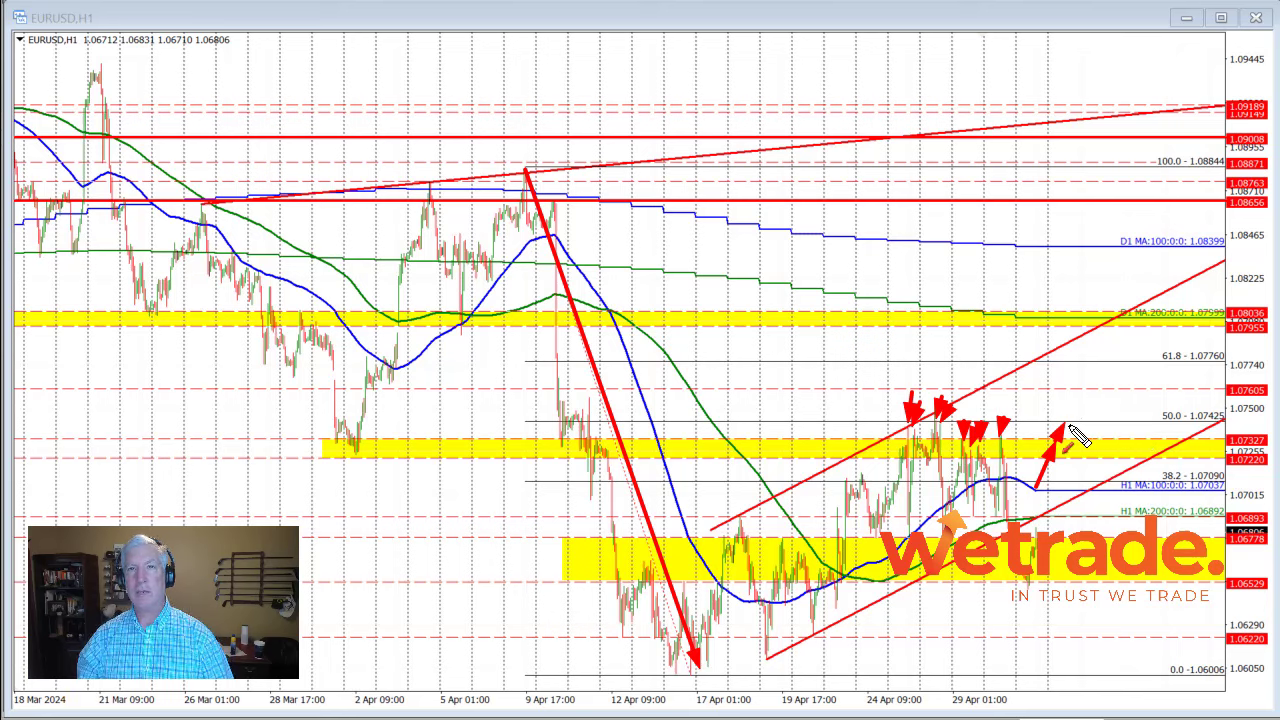
{"action": "left_click_drag", "start_coordinate": [1066, 421], "coordinate": [1108, 364]}
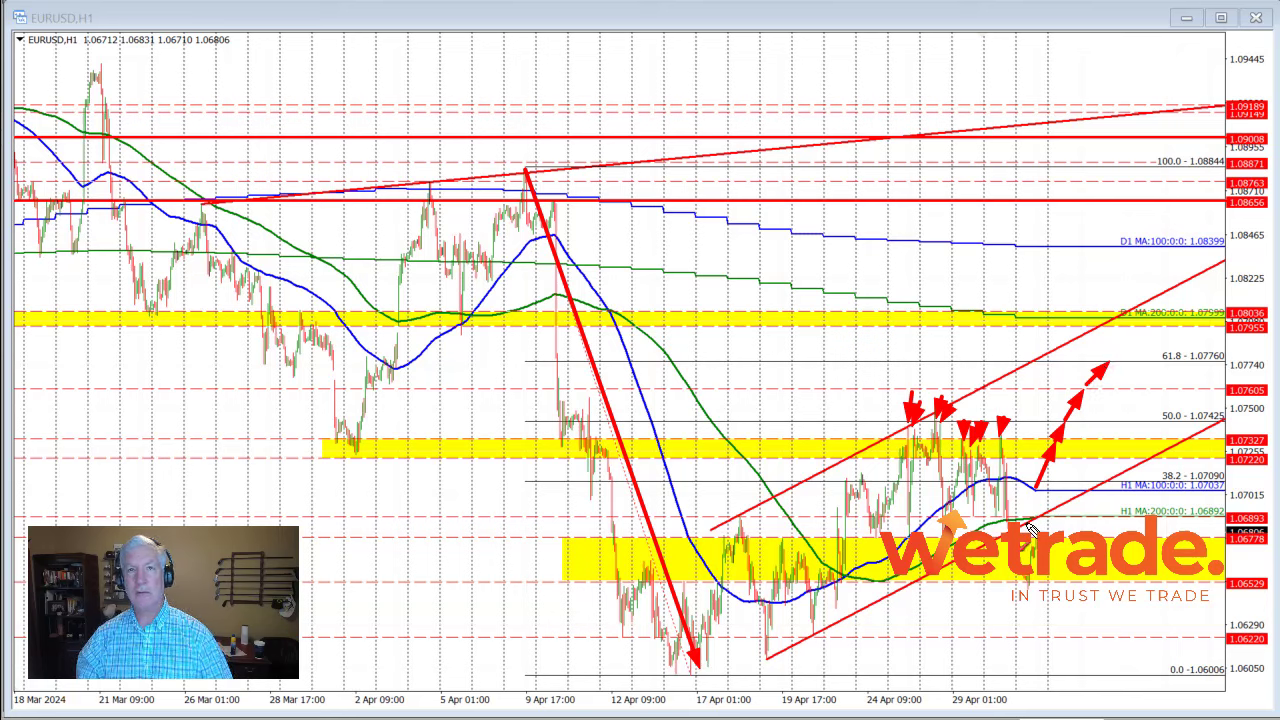
Point an arrow at the recent low near 1.06529 and draw a downward arrow from there to the 1.06220 level
{"action": "left_click_drag", "start_coordinate": [1044, 614], "coordinate": [1058, 596]}
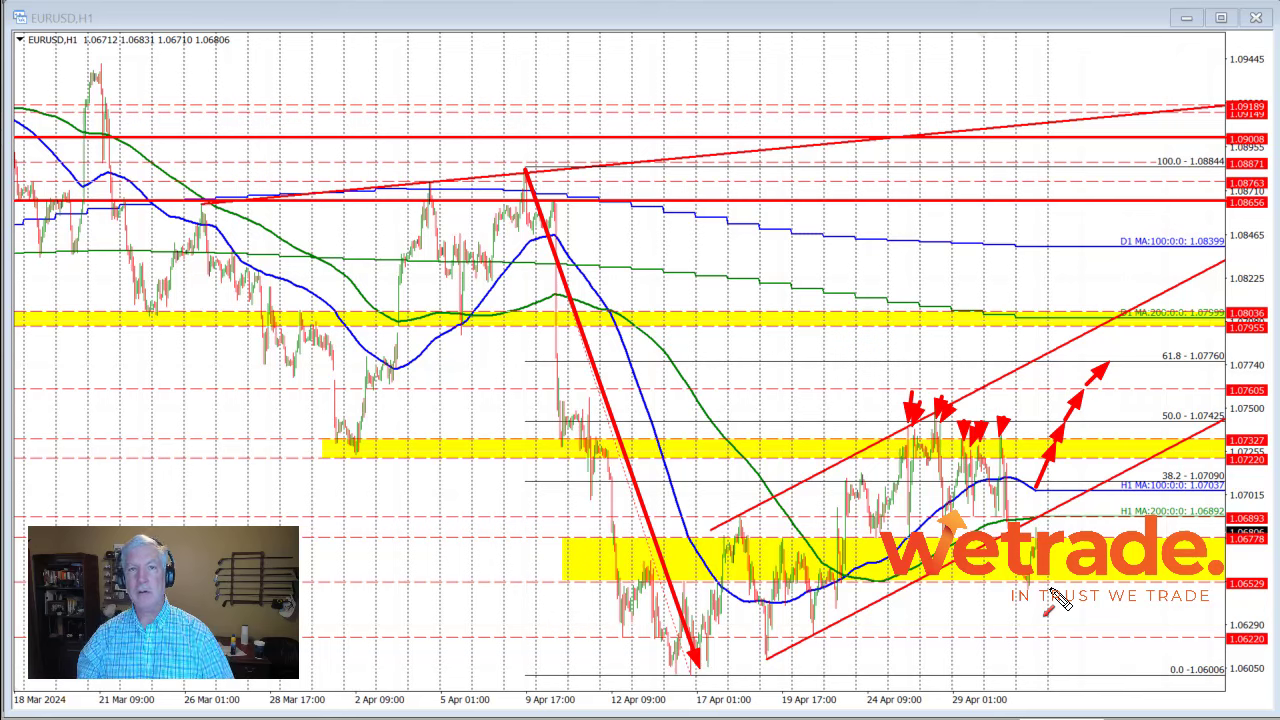
{"action": "left_click_drag", "start_coordinate": [1109, 601], "coordinate": [1045, 585]}
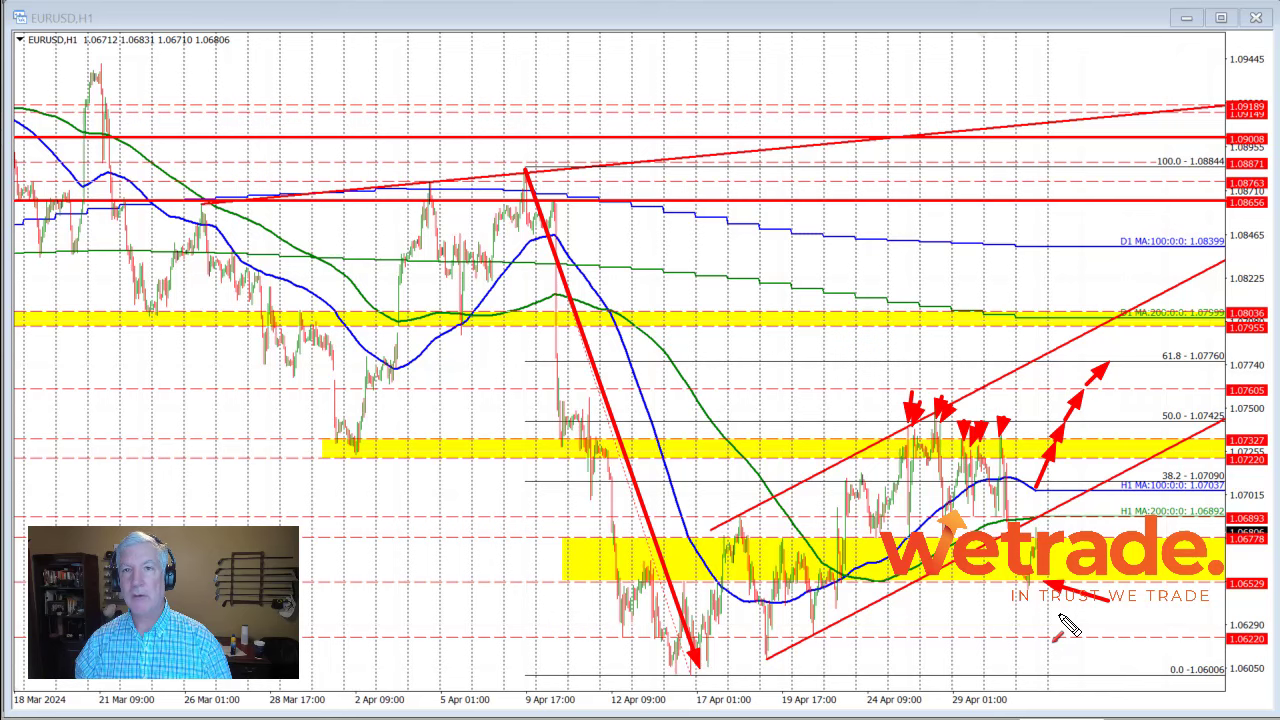
{"action": "left_click_drag", "start_coordinate": [1040, 588], "coordinate": [1064, 640]}
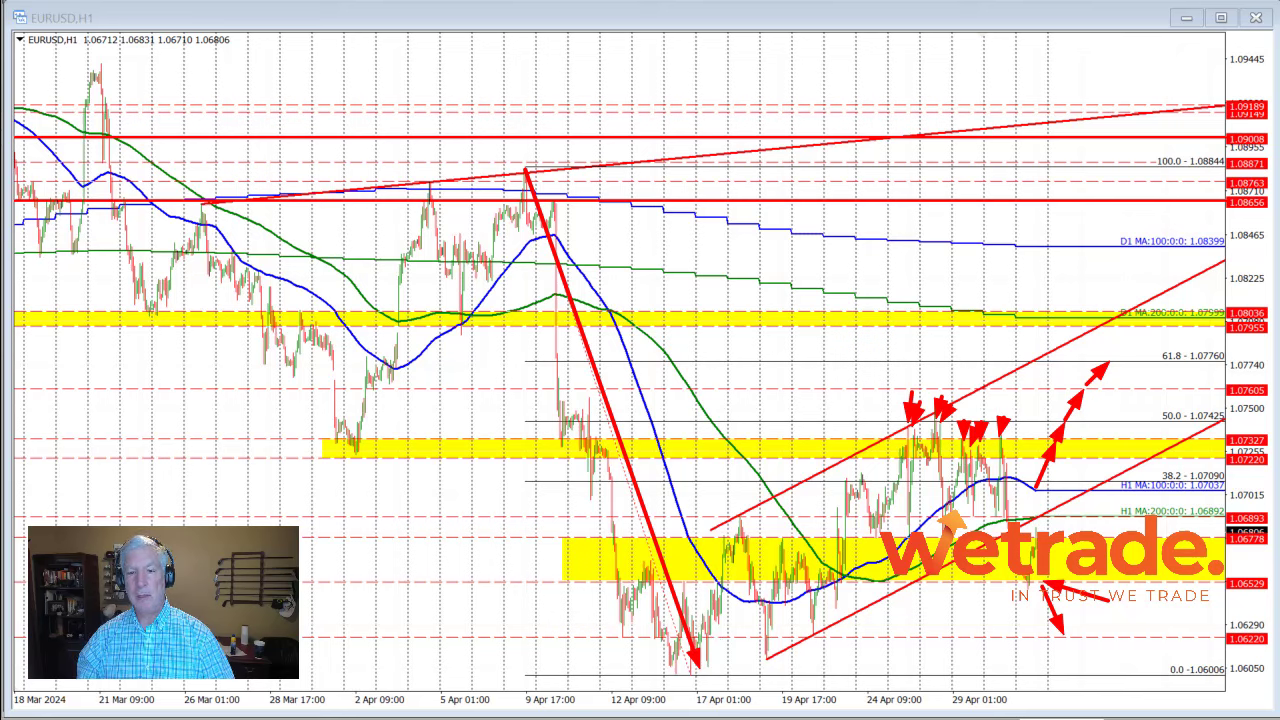
Draw a horizontal red line along the 1.06220 level and mark the April lows around it with upward arrows
{"action": "left_click_drag", "start_coordinate": [585, 638], "coordinate": [1224, 638]}
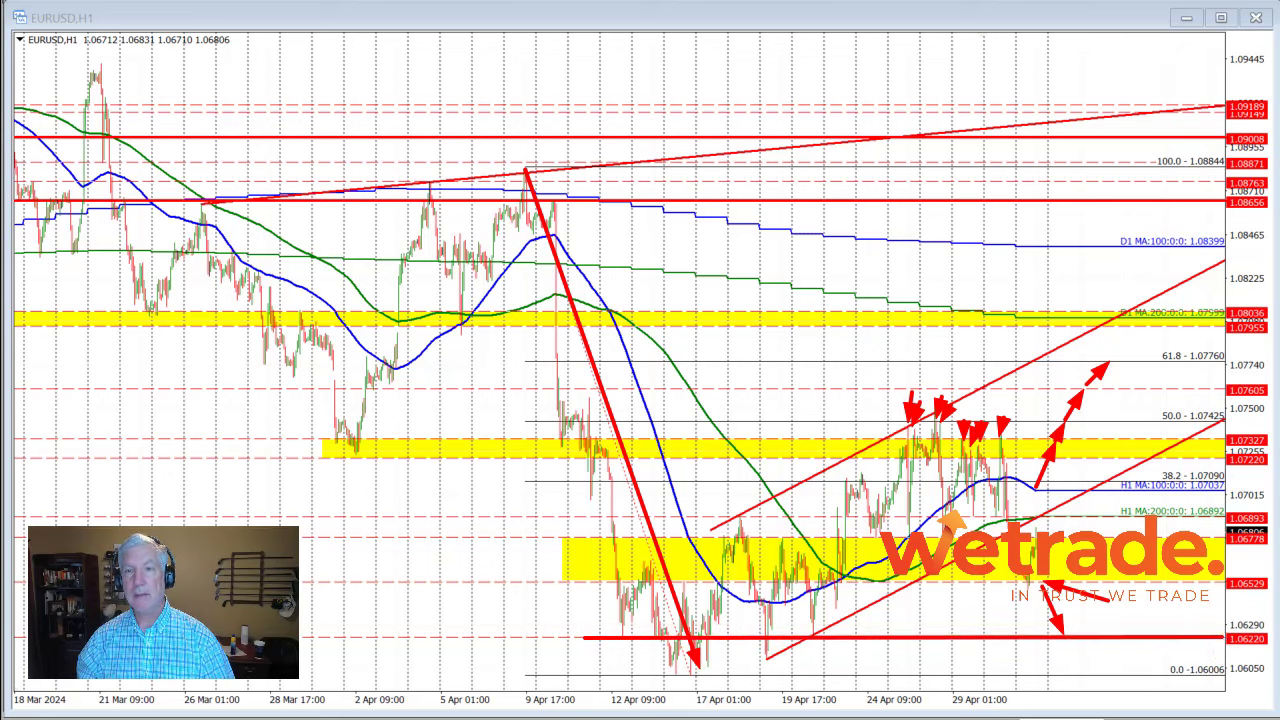
{"action": "mouse_move", "coordinate": [618, 680]}
{"action": "left_mouse_down"}
{"action": "mouse_move", "coordinate": [618, 642]}
{"action": "mouse_move", "coordinate": [650, 679]}
{"action": "mouse_move", "coordinate": [648, 655]}
{"action": "mouse_move", "coordinate": [660, 660]}
{"action": "mouse_move", "coordinate": [668, 640]}
{"action": "left_mouse_up"}
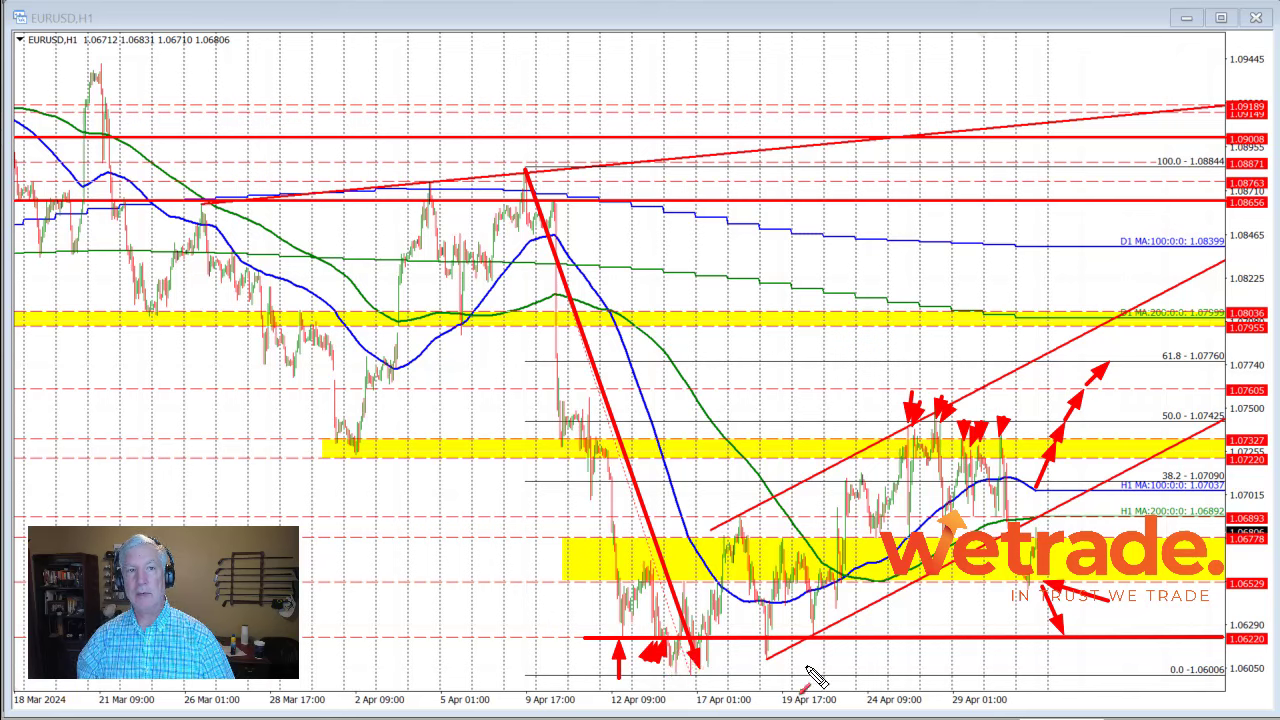
{"action": "left_click_drag", "start_coordinate": [820, 675], "coordinate": [818, 643]}
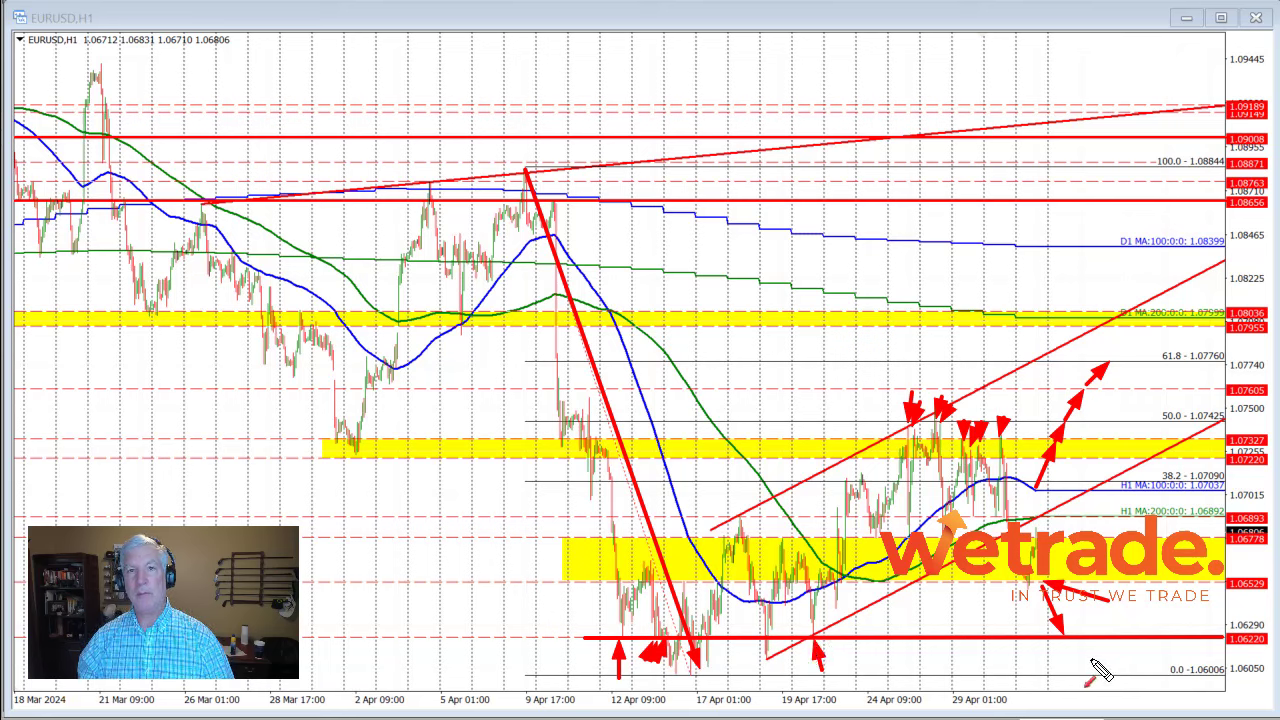
Extend the downward path to the 1.06006 low, circle the area between the 100- and 200-hour moving averages, and leave annotation mode
{"action": "left_click_drag", "start_coordinate": [1058, 632], "coordinate": [1080, 676]}
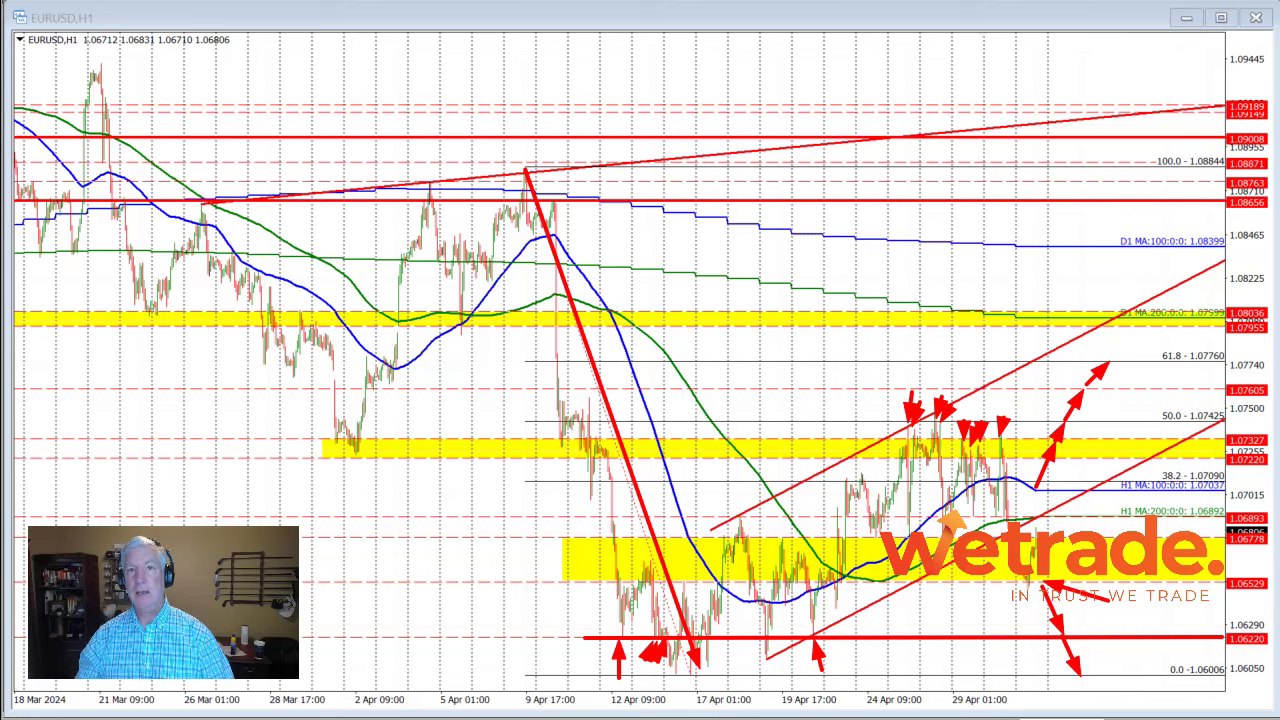
{"action": "mouse_move", "coordinate": [1053, 494]}
{"action": "left_mouse_down"}
{"action": "mouse_move", "coordinate": [1024, 522]}
{"action": "mouse_move", "coordinate": [1062, 502]}
{"action": "mouse_move", "coordinate": [1050, 492]}
{"action": "left_mouse_up"}
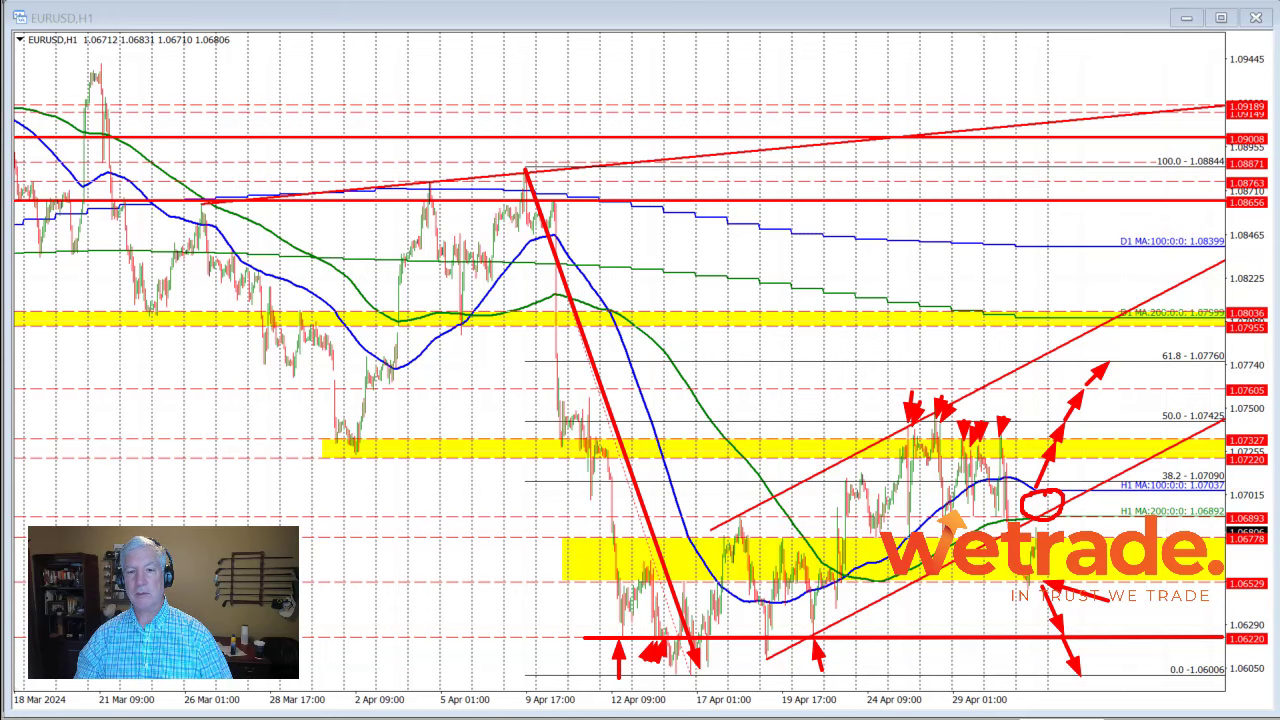
{"action": "key", "text": "Escape"}
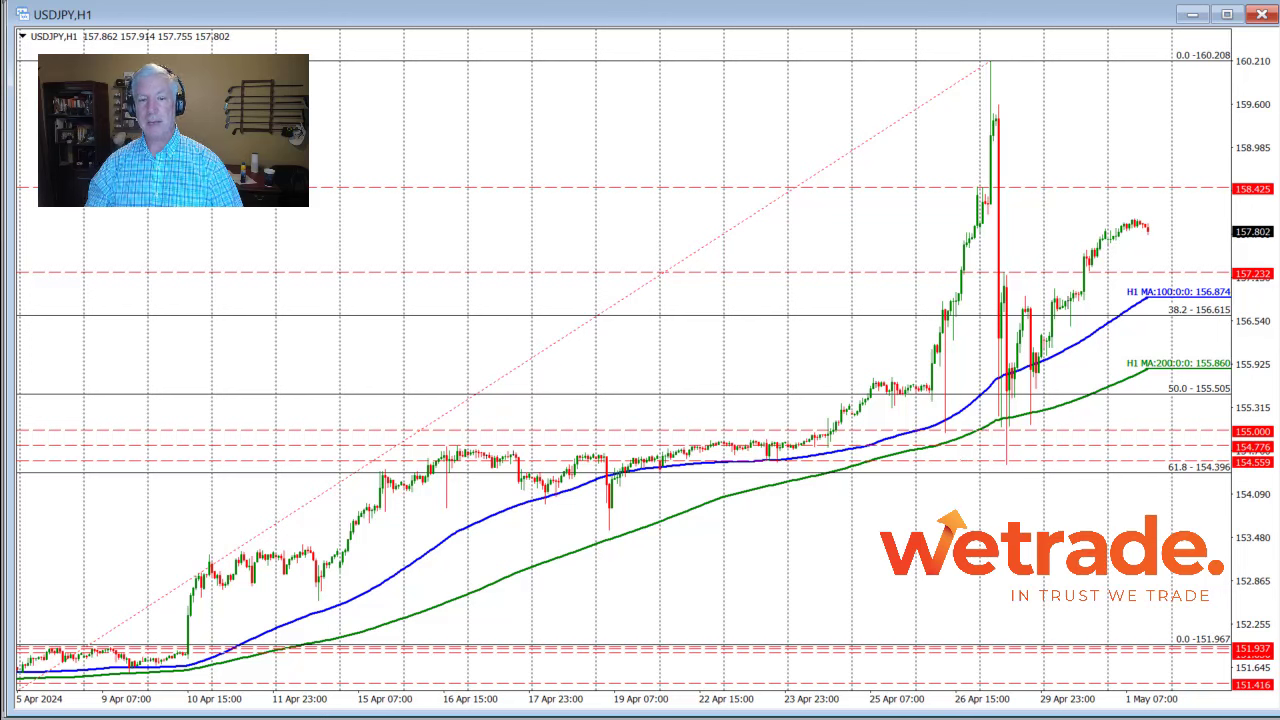
On the USDJPY hourly chart, mark the 160.208 high and the three swing lows around 155.000 with red arrows
{"action": "left_click_drag", "start_coordinate": [990, 60], "coordinate": [1012, 40]}
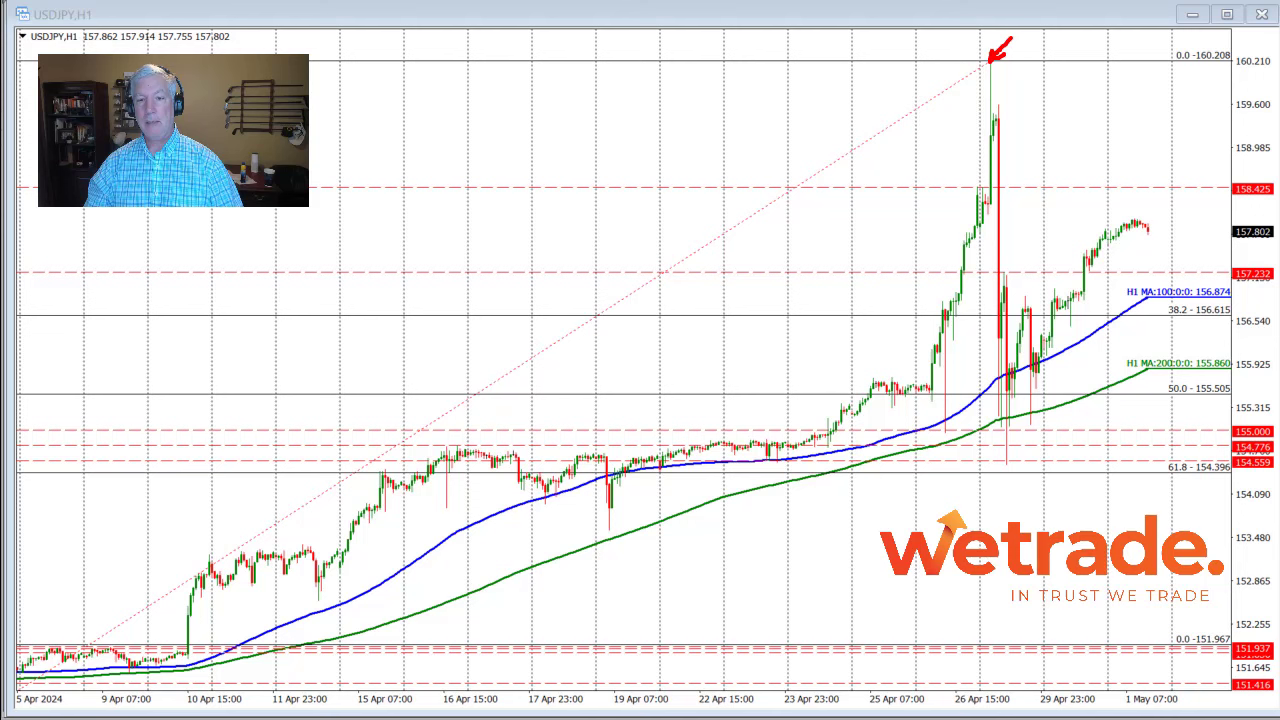
{"action": "left_click_drag", "start_coordinate": [972, 472], "coordinate": [998, 428]}
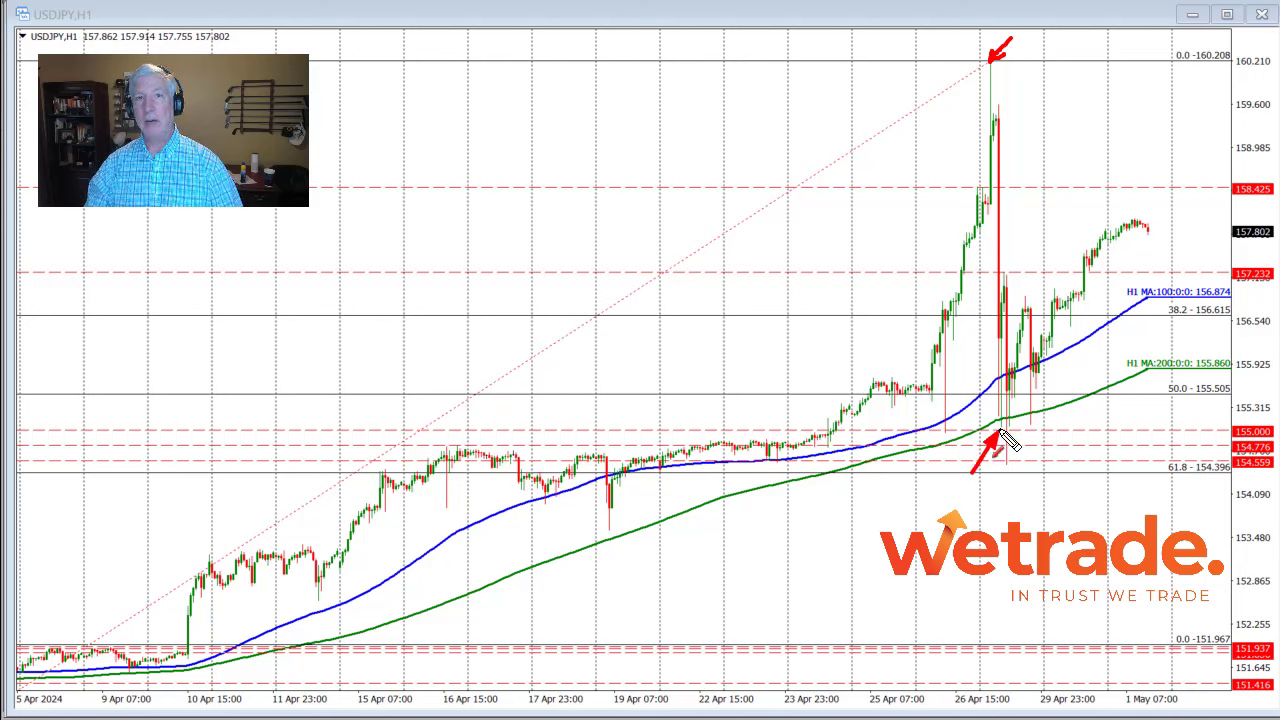
{"action": "left_click_drag", "start_coordinate": [1013, 490], "coordinate": [1028, 428]}
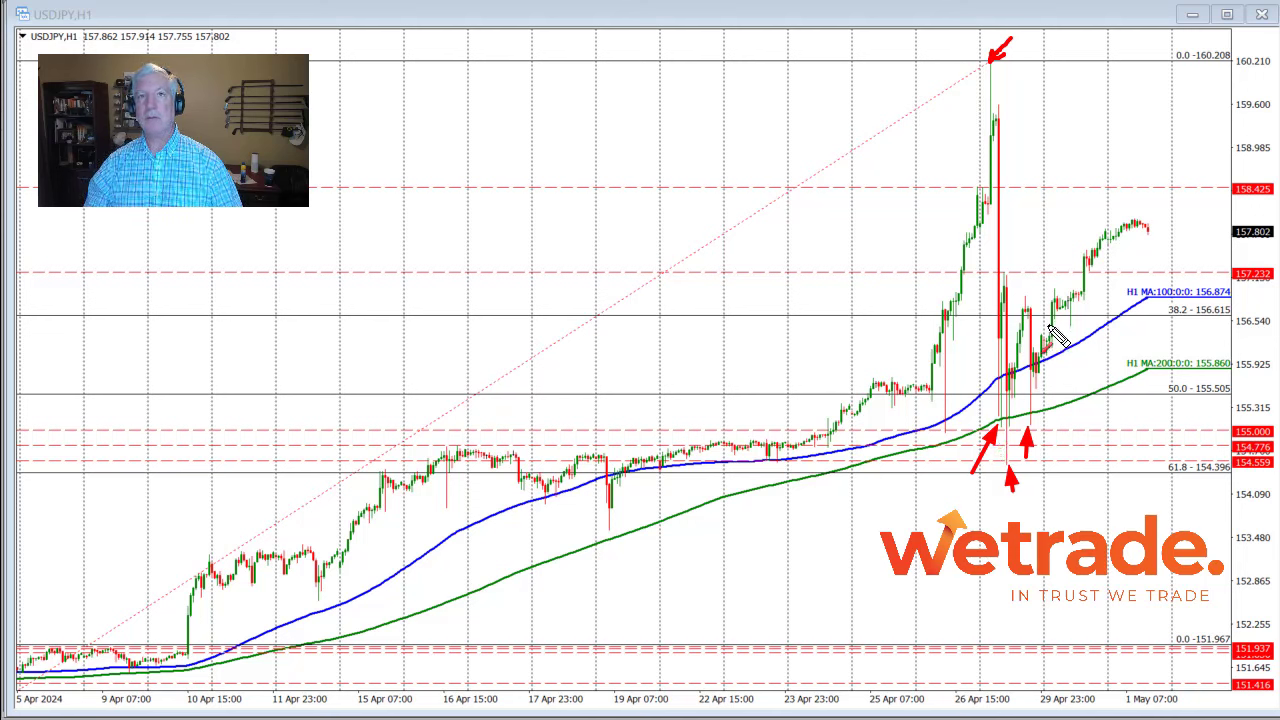
Mark the bounce off the 100-hour moving average, the current ends of both hourly averages, and the 38.2% retracement with arrows
{"action": "mouse_move", "coordinate": [1052, 360]}
{"action": "left_mouse_down"}
{"action": "mouse_move", "coordinate": [1046, 374]}
{"action": "mouse_move", "coordinate": [1047, 356]}
{"action": "left_mouse_up"}
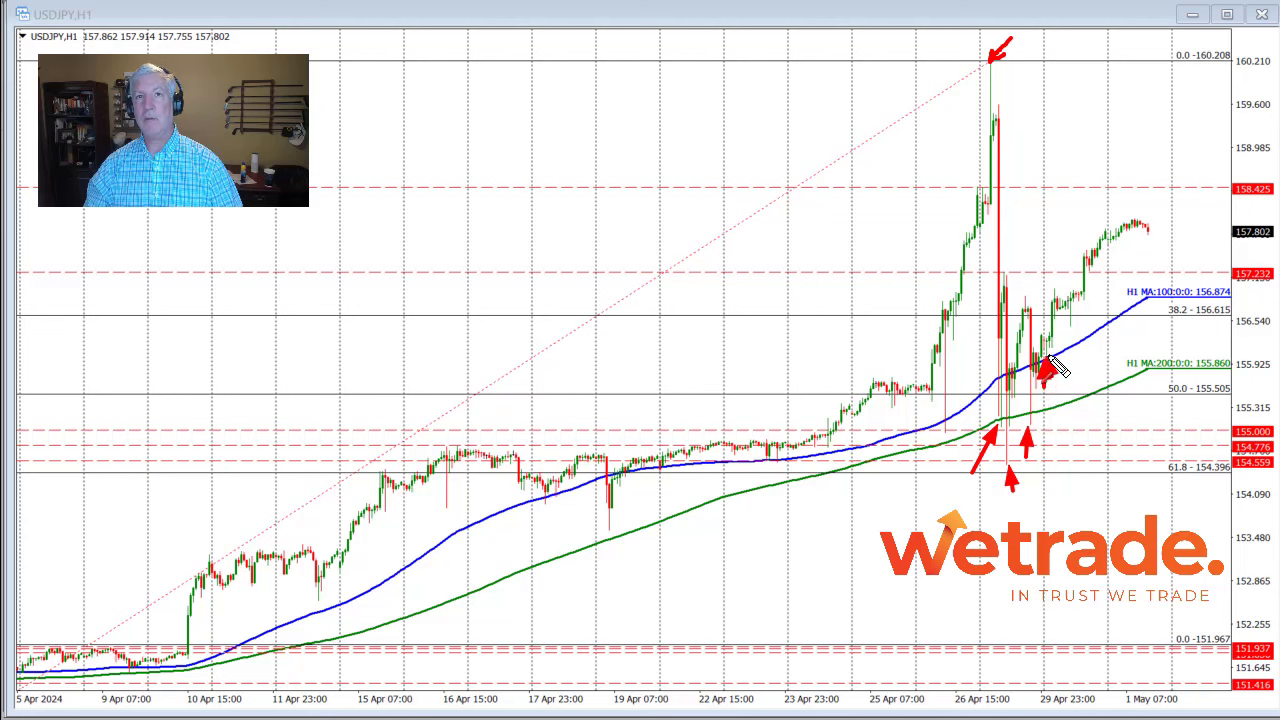
{"action": "left_click_drag", "start_coordinate": [1137, 312], "coordinate": [1147, 298]}
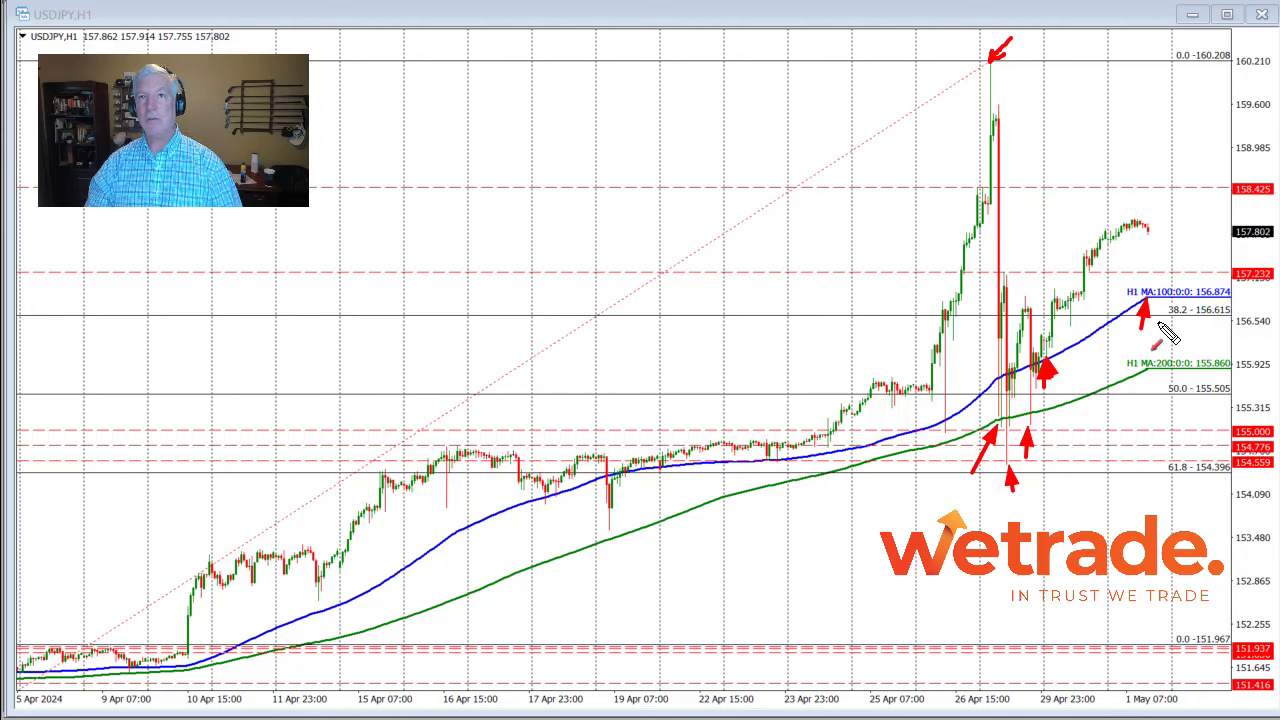
{"action": "left_click_drag", "start_coordinate": [1146, 345], "coordinate": [1170, 318]}
{"action": "left_click_drag", "start_coordinate": [1146, 400], "coordinate": [1150, 368]}
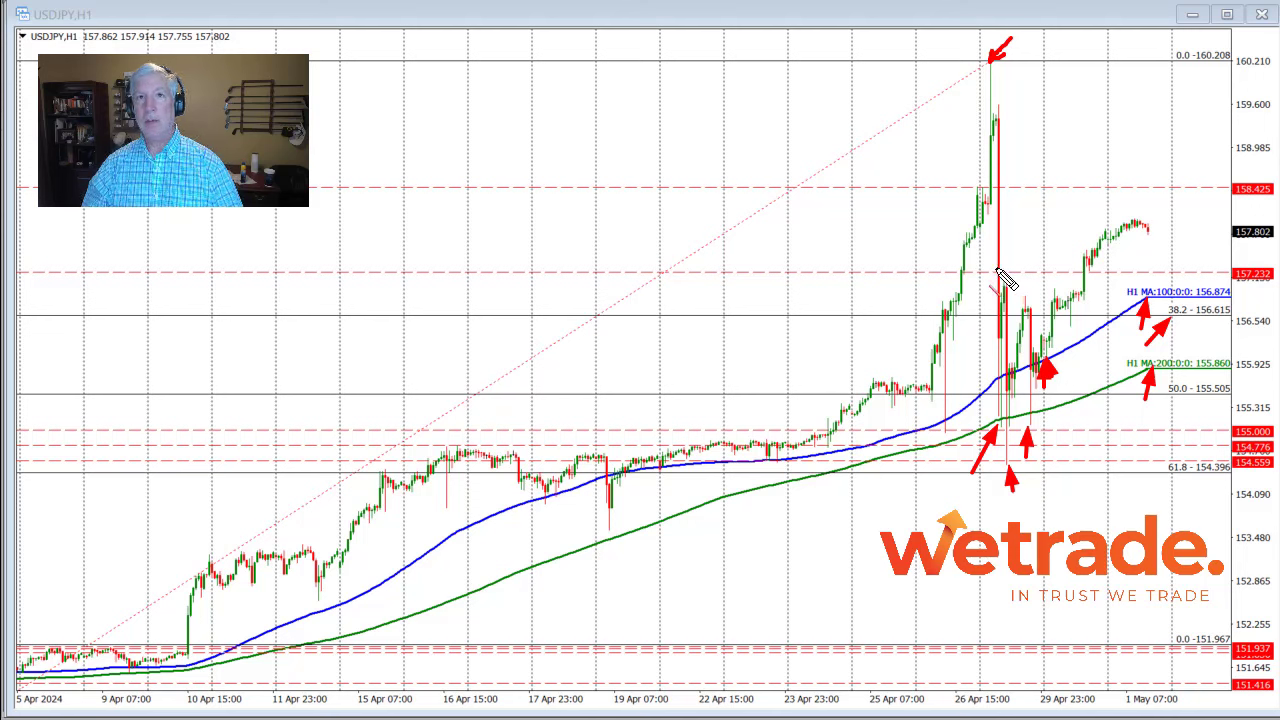
Draw a horizontal red line along the 157.232 level and mark where price touched or crossed it with arrows
{"action": "left_click_drag", "start_coordinate": [946, 270], "coordinate": [1234, 273]}
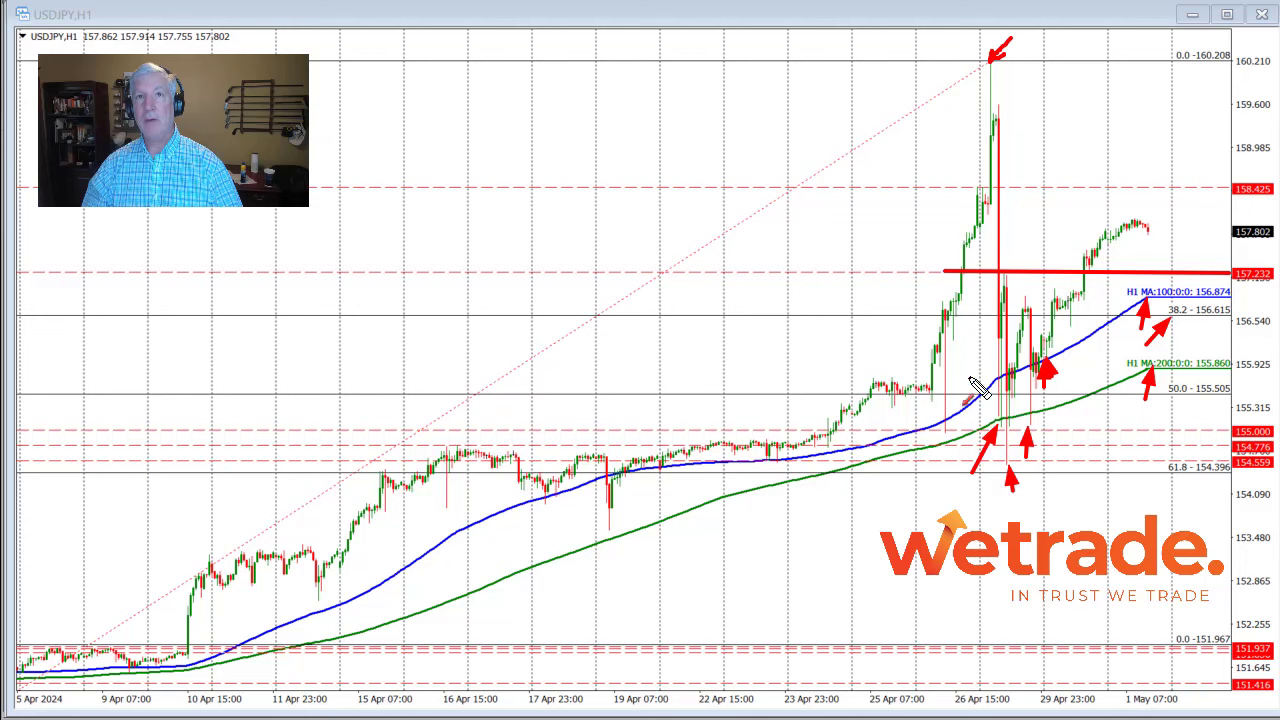
{"action": "mouse_move", "coordinate": [949, 240]}
{"action": "left_mouse_down"}
{"action": "mouse_move", "coordinate": [969, 276]}
{"action": "mouse_move", "coordinate": [1006, 272]}
{"action": "left_mouse_up"}
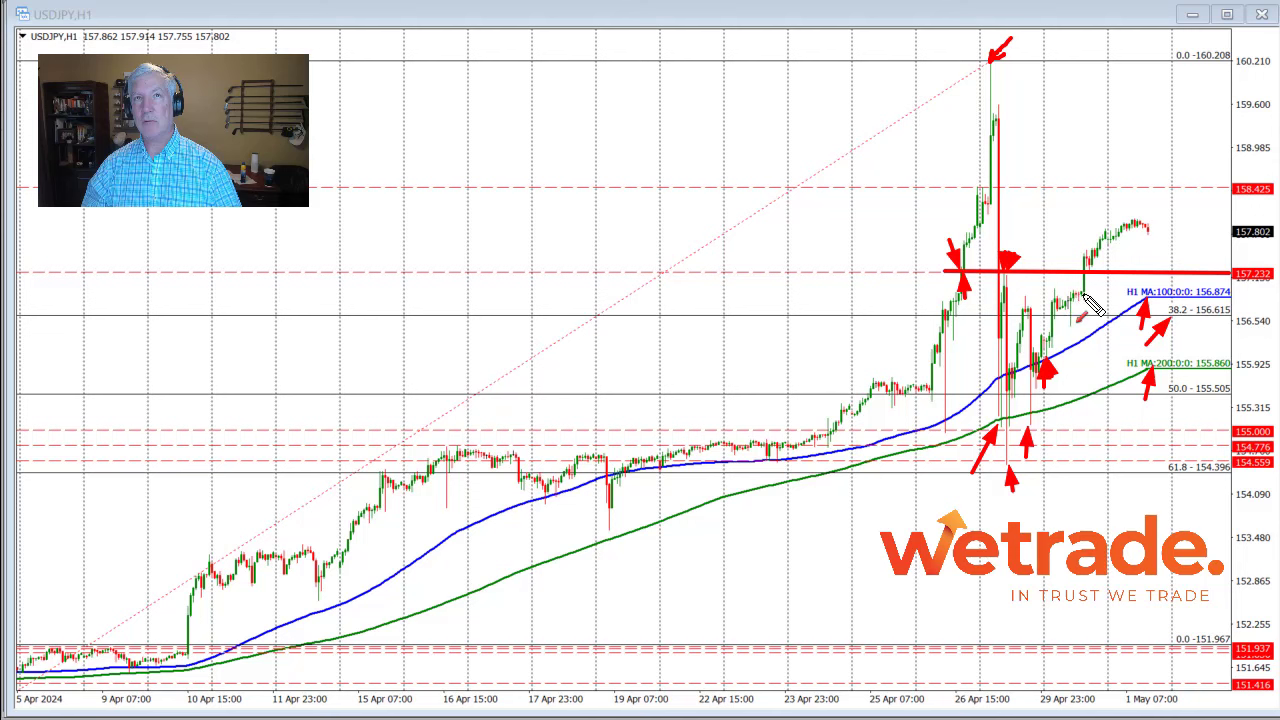
{"action": "left_click_drag", "start_coordinate": [1087, 300], "coordinate": [1090, 276]}
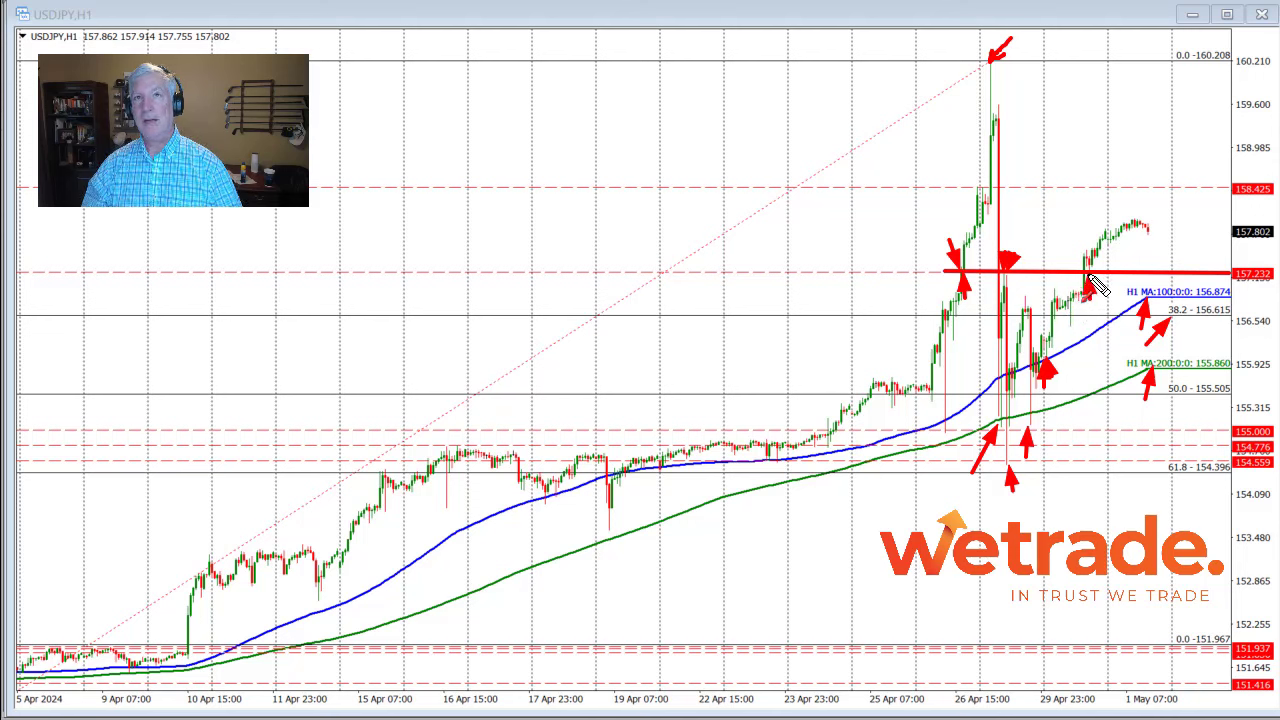
{"action": "mouse_move", "coordinate": [1177, 285]}
{"action": "left_mouse_down"}
{"action": "mouse_move", "coordinate": [1170, 310]}
{"action": "mouse_move", "coordinate": [1180, 298]}
{"action": "left_mouse_up"}
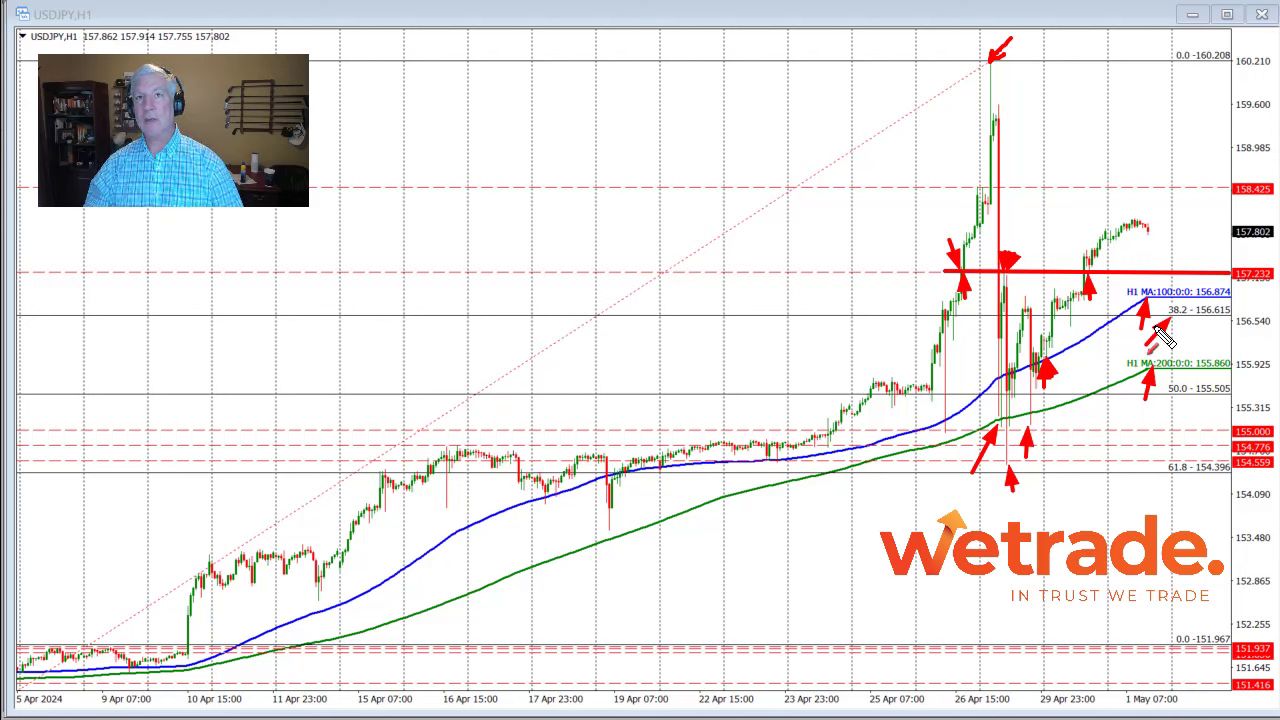
{"action": "left_click_drag", "start_coordinate": [1150, 345], "coordinate": [1172, 318]}
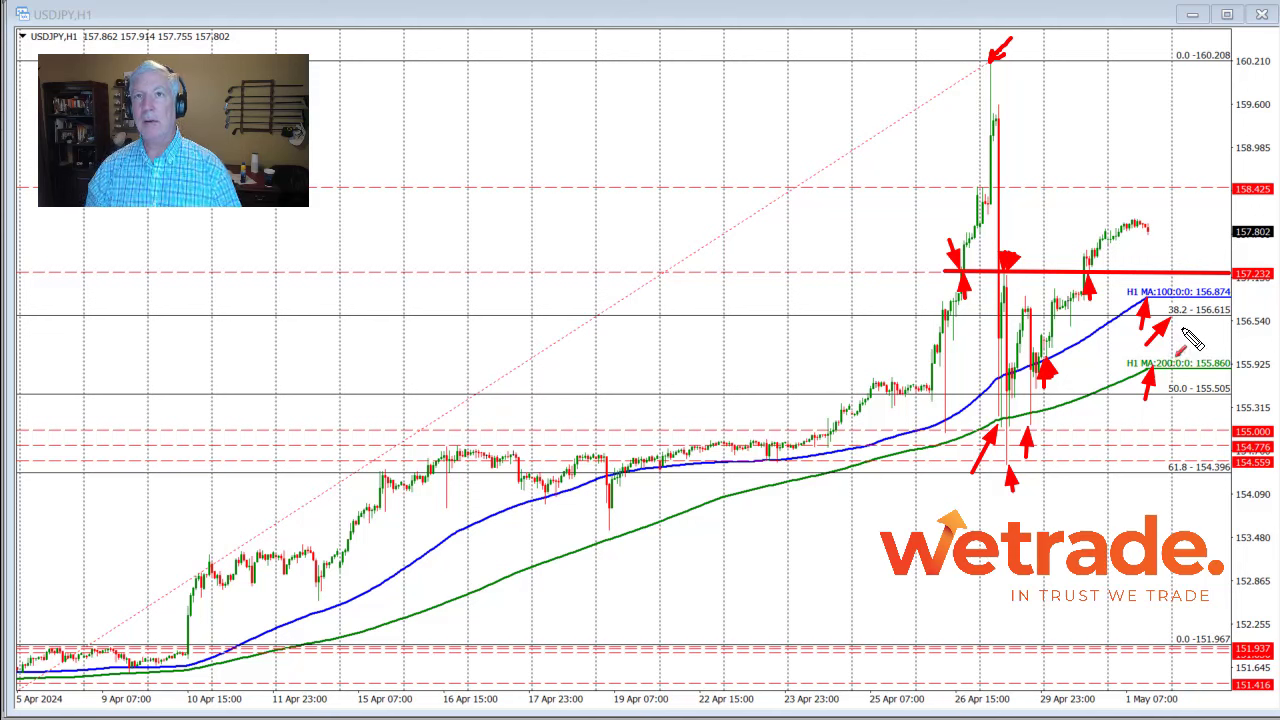
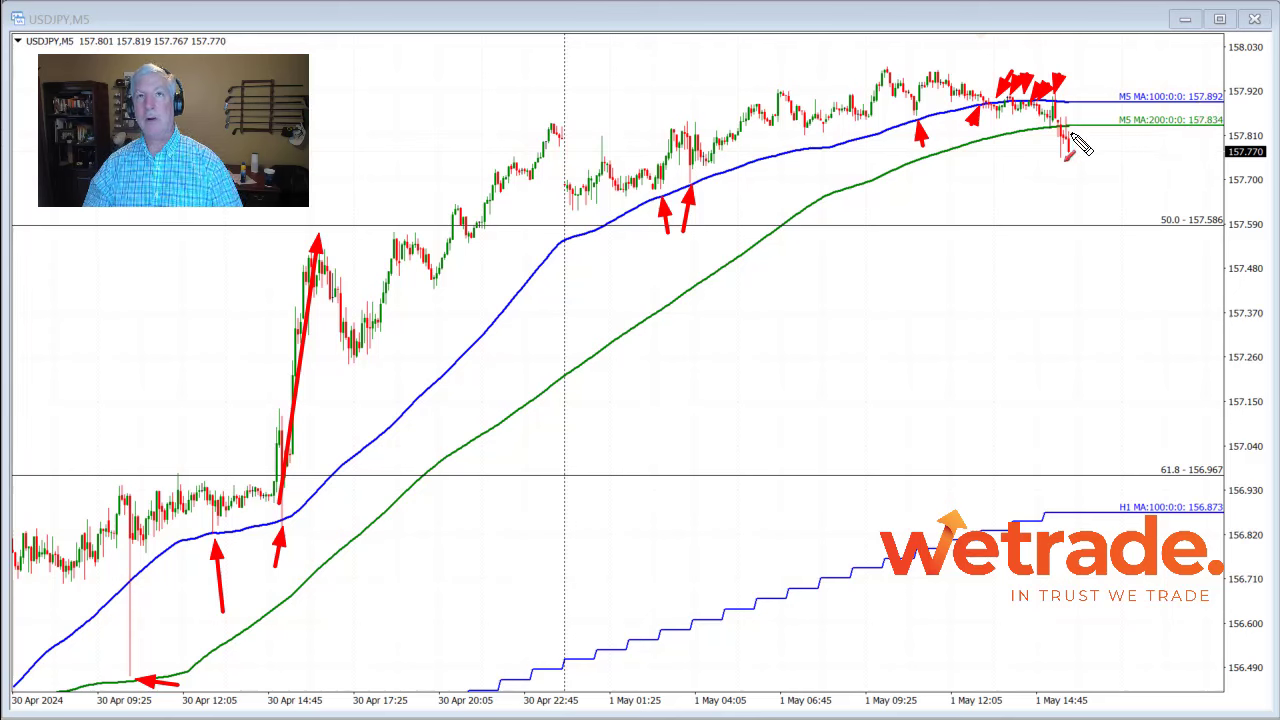
Point a red arrow at the current end of the 200-bar moving average on the five-minute USDJPY chart
{"action": "left_click_drag", "start_coordinate": [1110, 143], "coordinate": [1075, 127]}
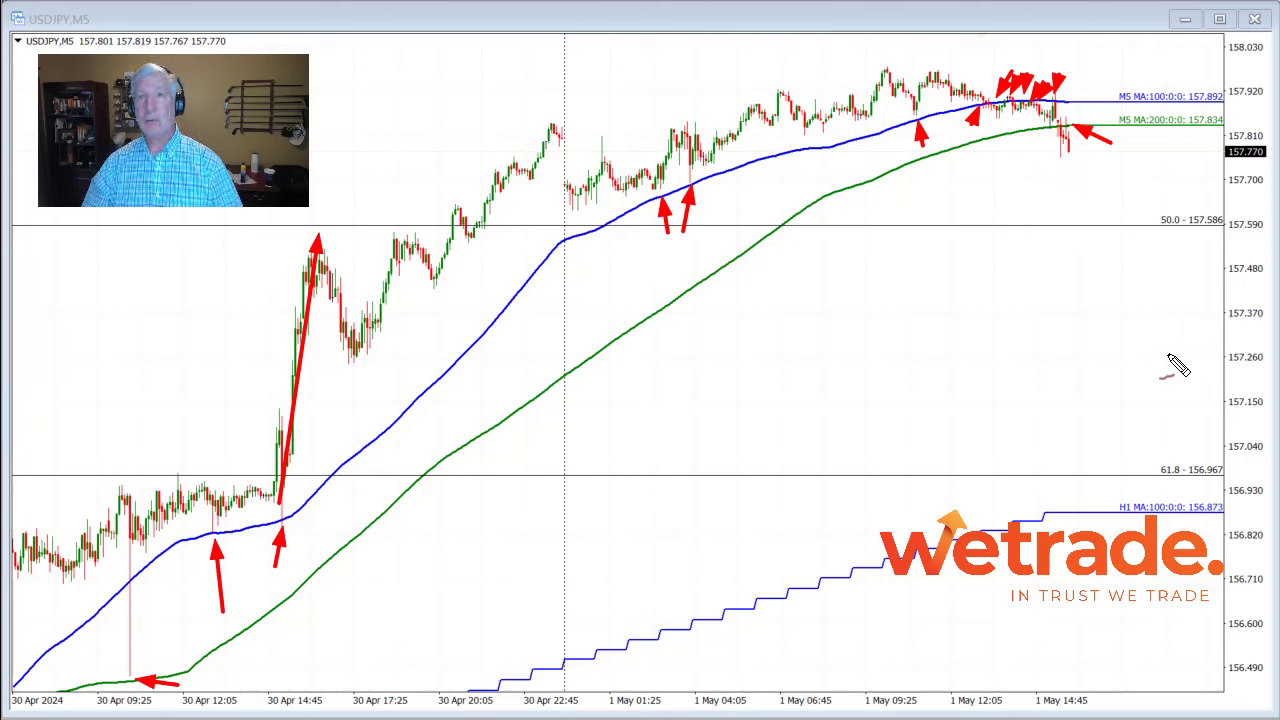
Circle the M5 100- and 200-bar moving average labels on the USDJPY chart, and clear all the drawings
{"action": "mouse_move", "coordinate": [1160, 85]}
{"action": "left_mouse_down"}
{"action": "mouse_move", "coordinate": [1110, 125]}
{"action": "mouse_move", "coordinate": [1195, 142]}
{"action": "mouse_move", "coordinate": [1248, 105]}
{"action": "mouse_move", "coordinate": [1160, 86]}
{"action": "left_mouse_up"}
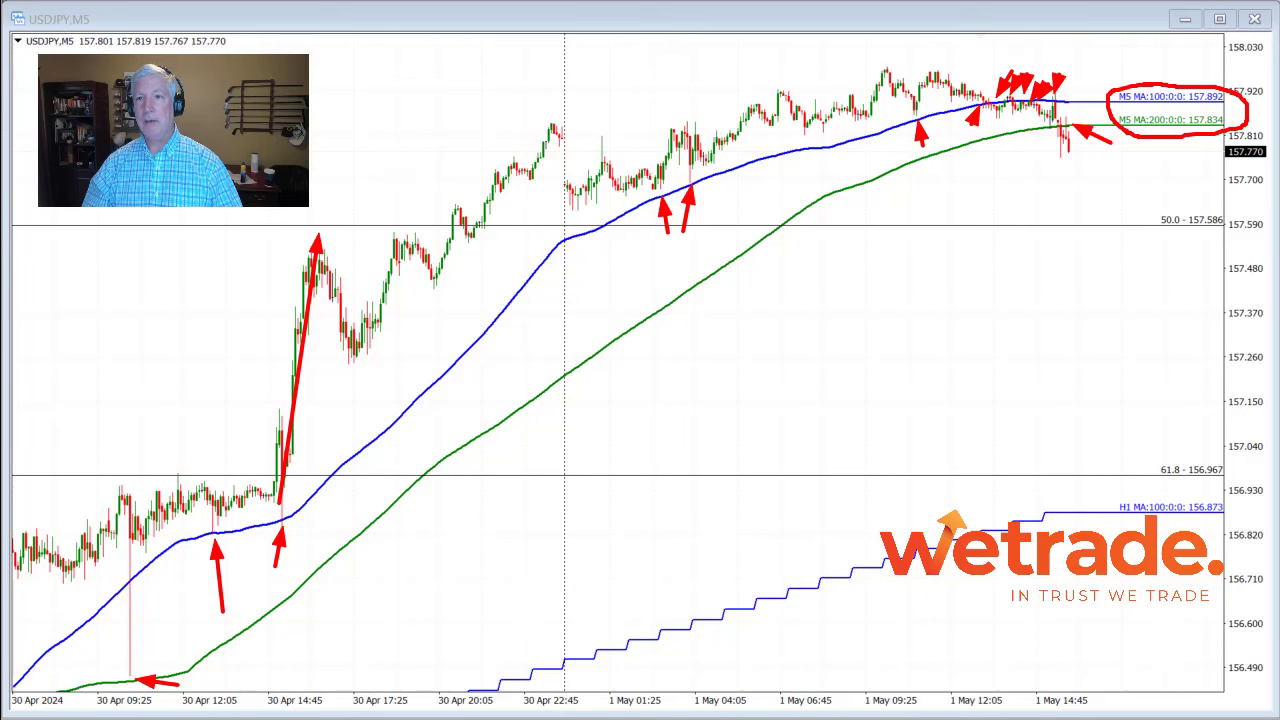
{"action": "key", "text": "Escape"}
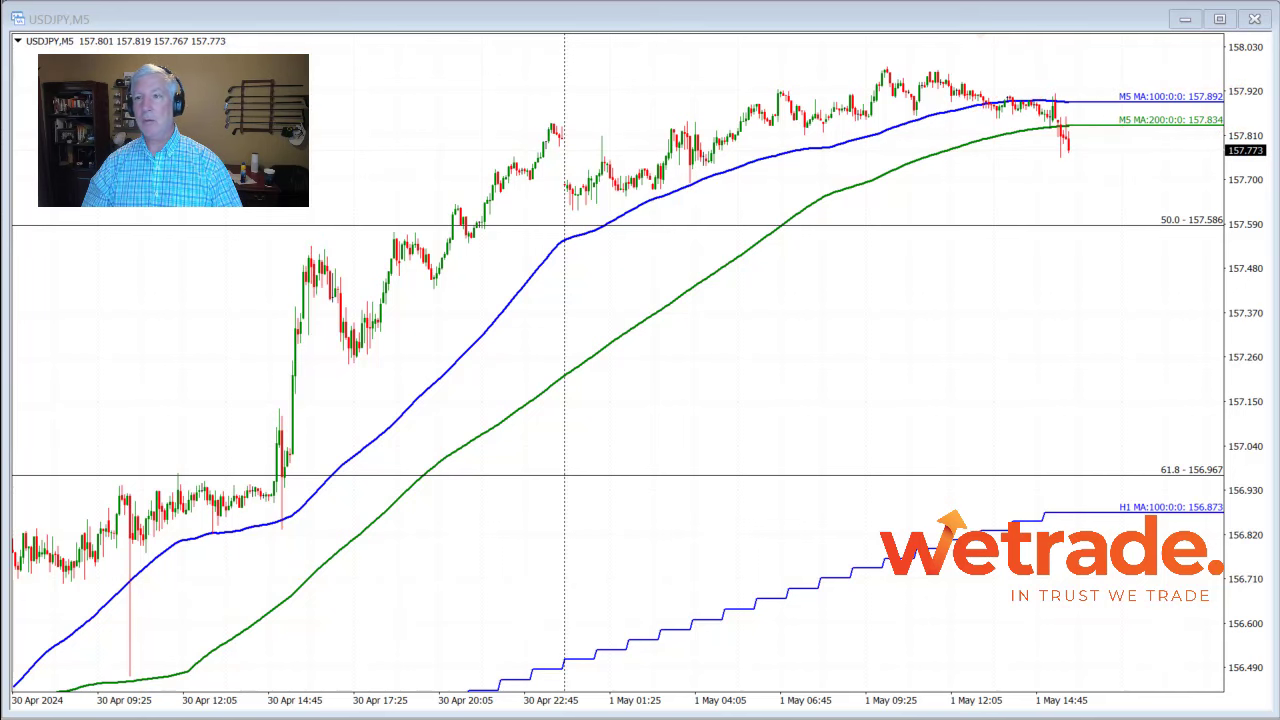
On the GBPUSD hourly chart, point red arrows at the current ends of the 100-hour, 200-day and four-hour 200-bar moving averages
{"action": "key", "text": "ctrl+F6"}
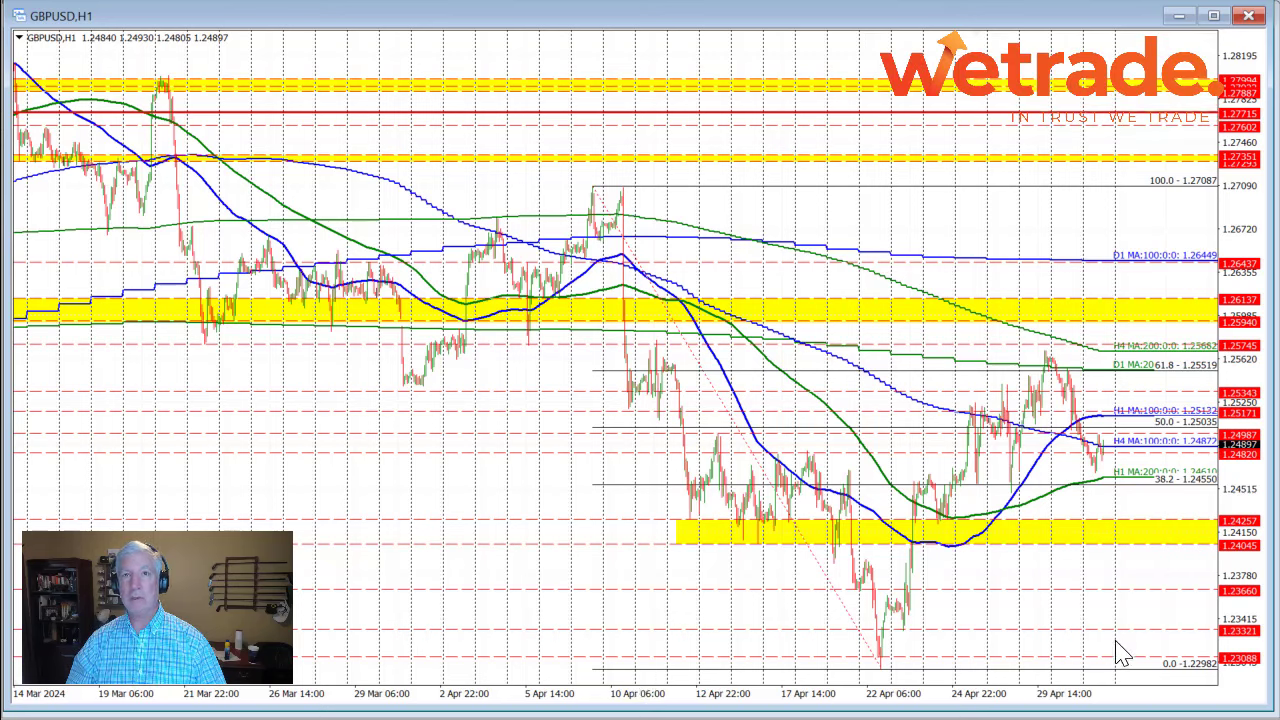
{"action": "key", "text": "ctrl+2"}
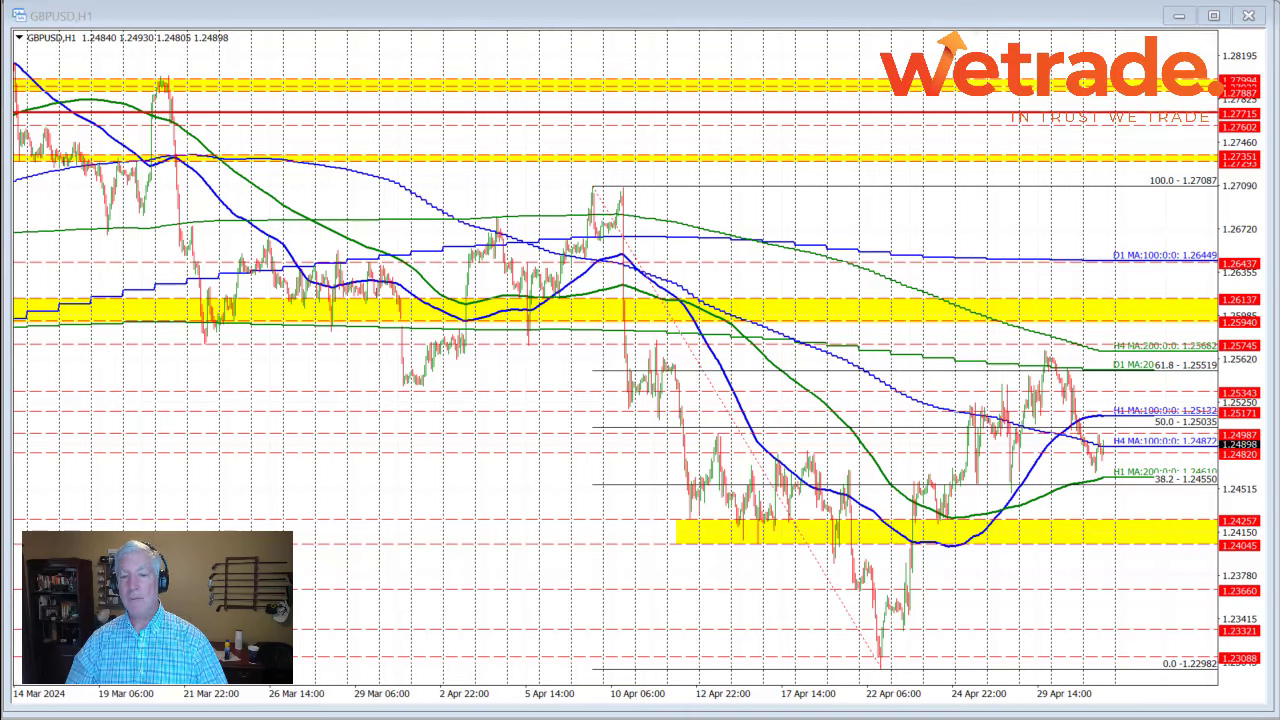
{"action": "left_click_drag", "start_coordinate": [1067, 474], "coordinate": [1081, 470]}
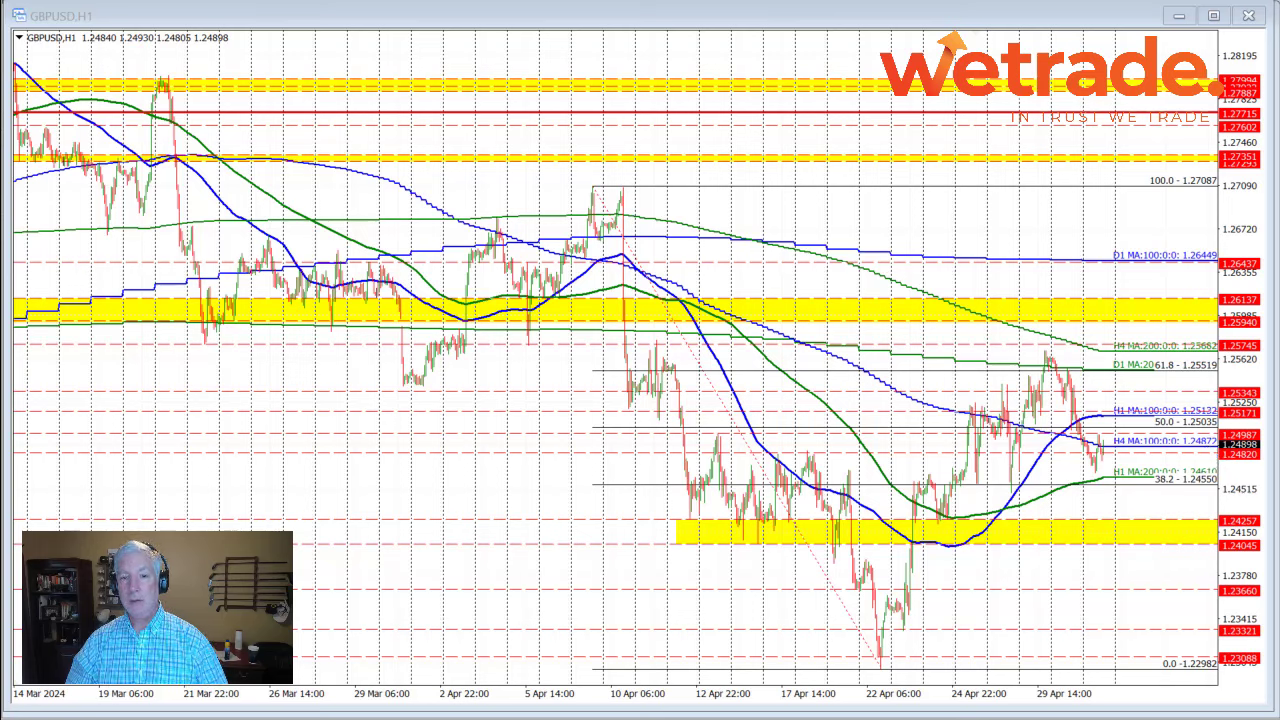
{"action": "left_click_drag", "start_coordinate": [1125, 370], "coordinate": [1106, 413]}
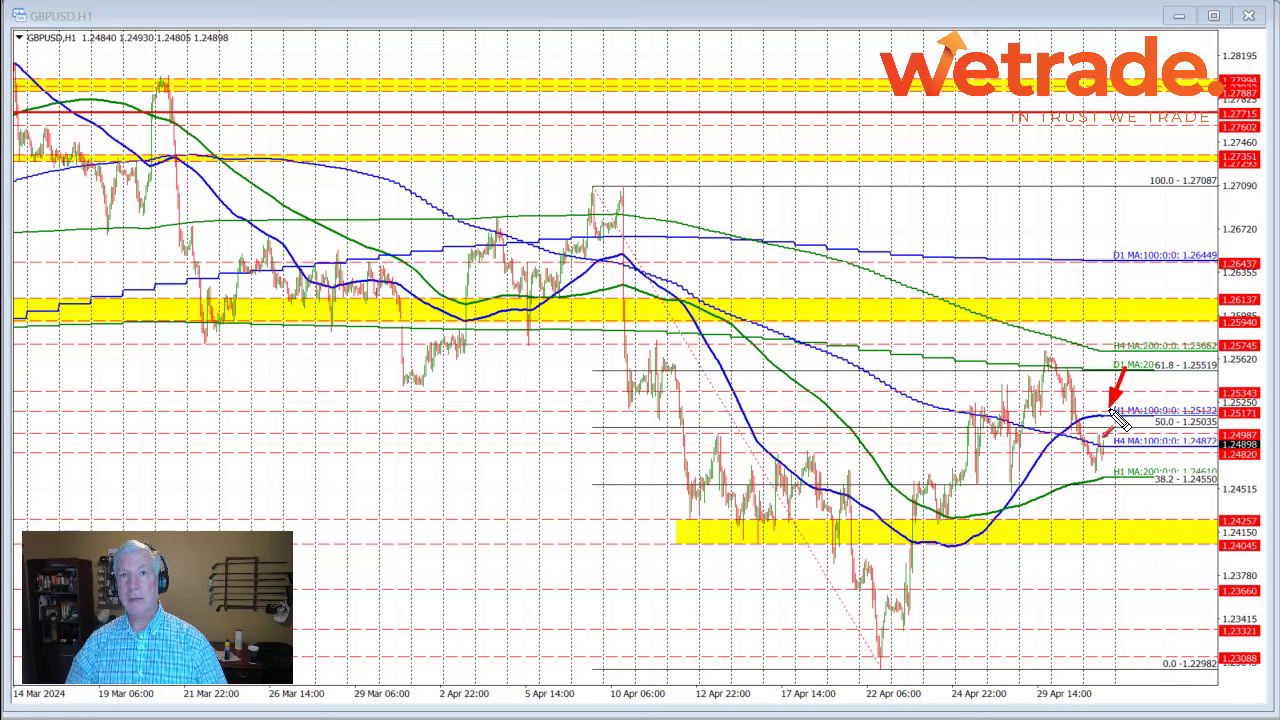
{"action": "left_click_drag", "start_coordinate": [1125, 329], "coordinate": [1112, 367]}
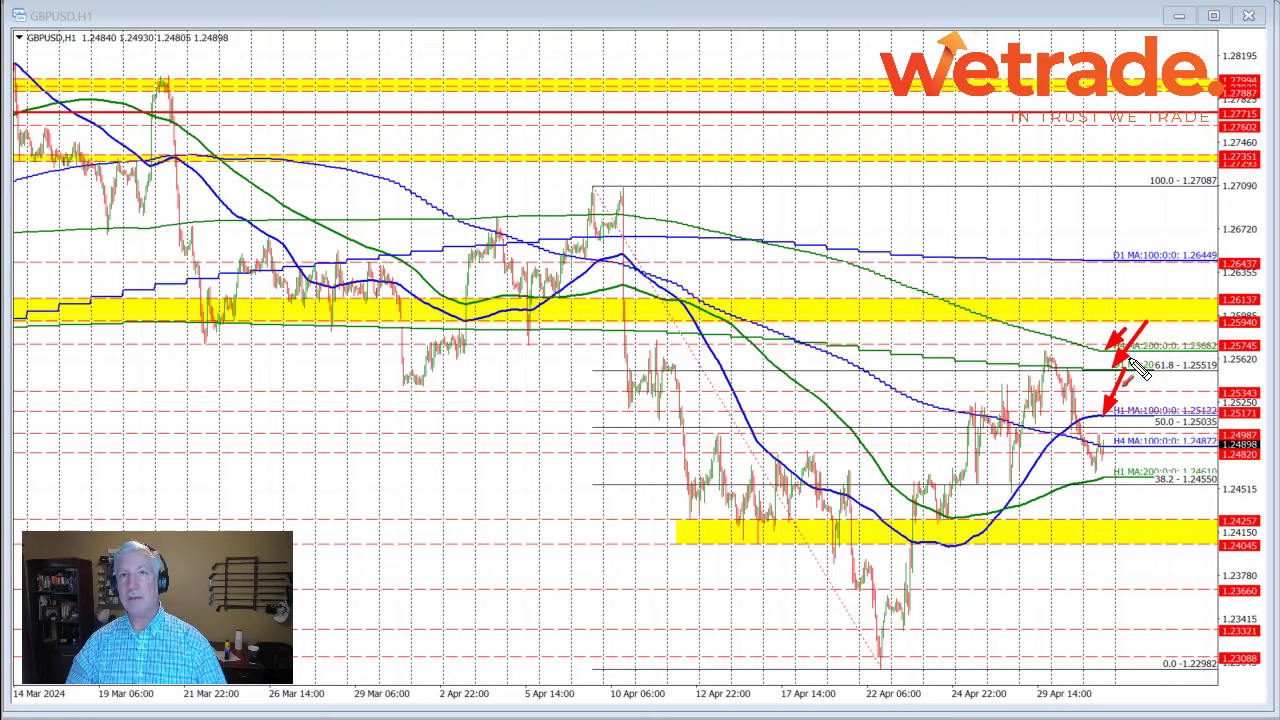
Mark the fall from 1.27087 to 1.22982 and the late-April high with arrows, and draw a red line along the 50% retracement
{"action": "mouse_move", "coordinate": [596, 187]}
{"action": "left_mouse_down"}
{"action": "mouse_move", "coordinate": [818, 622]}
{"action": "mouse_move", "coordinate": [880, 662]}
{"action": "left_mouse_up"}
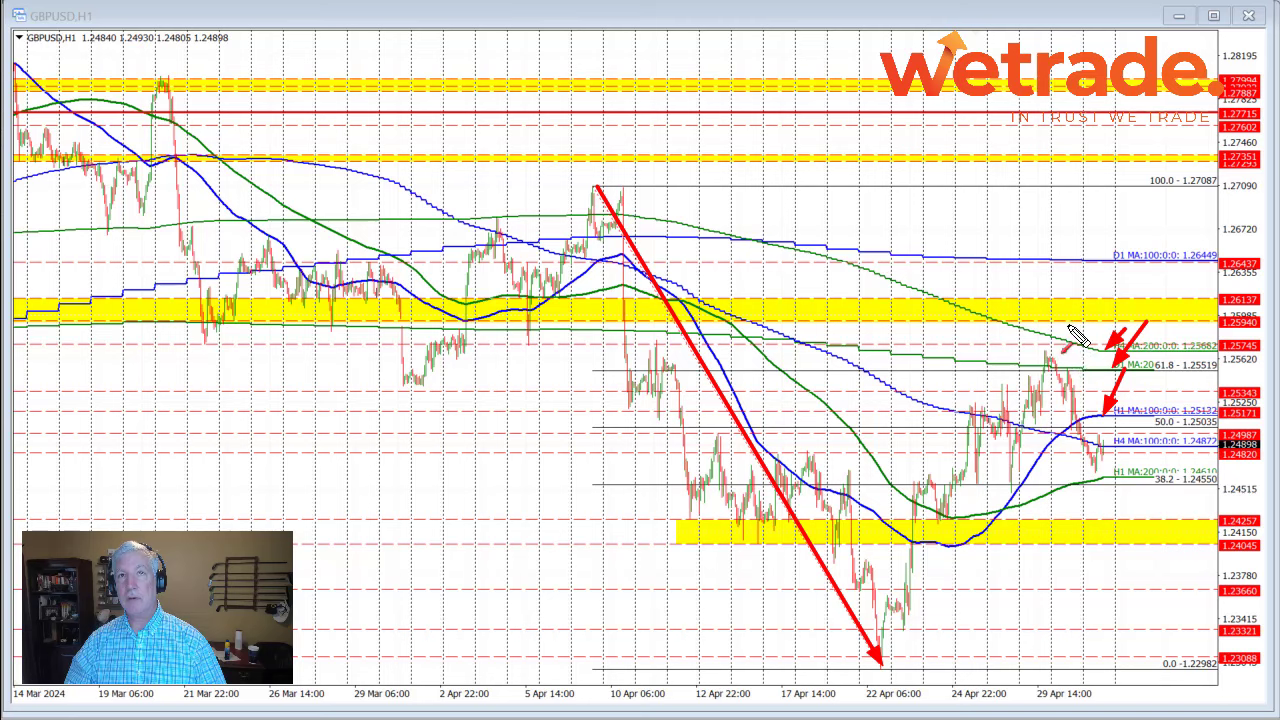
{"action": "left_click_drag", "start_coordinate": [1068, 326], "coordinate": [1048, 348]}
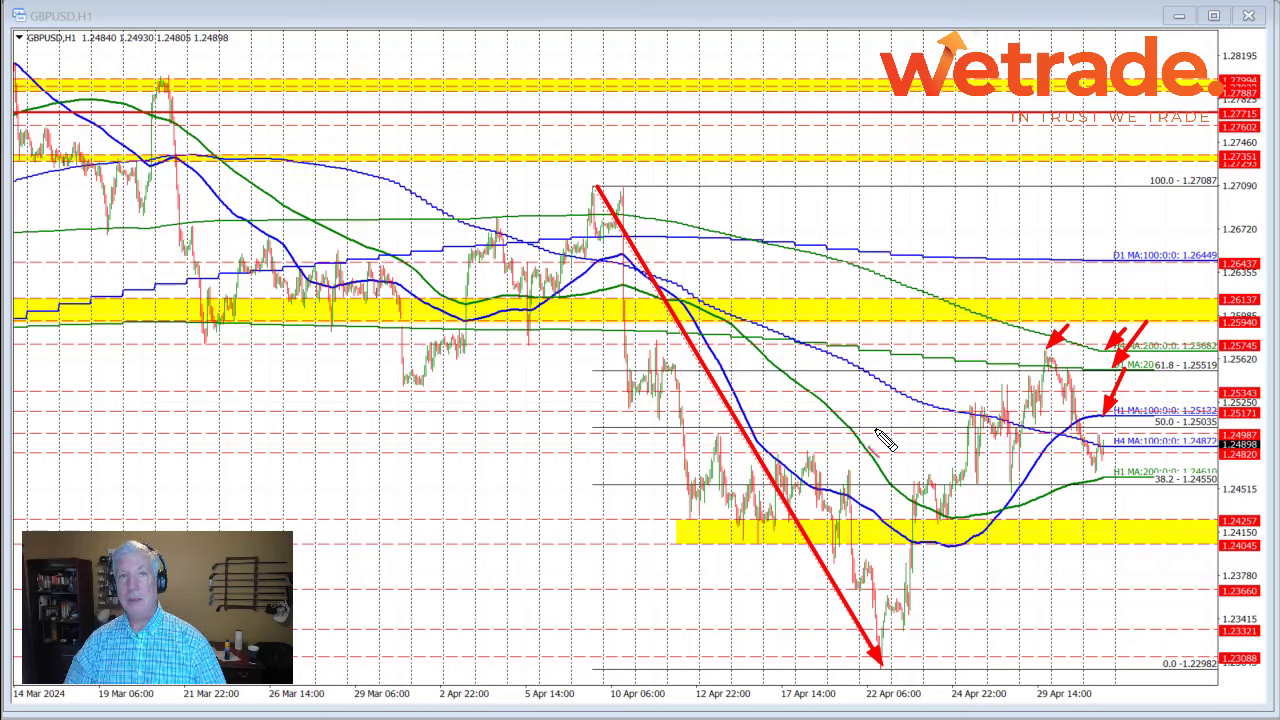
{"action": "left_click_drag", "start_coordinate": [877, 430], "coordinate": [1215, 430]}
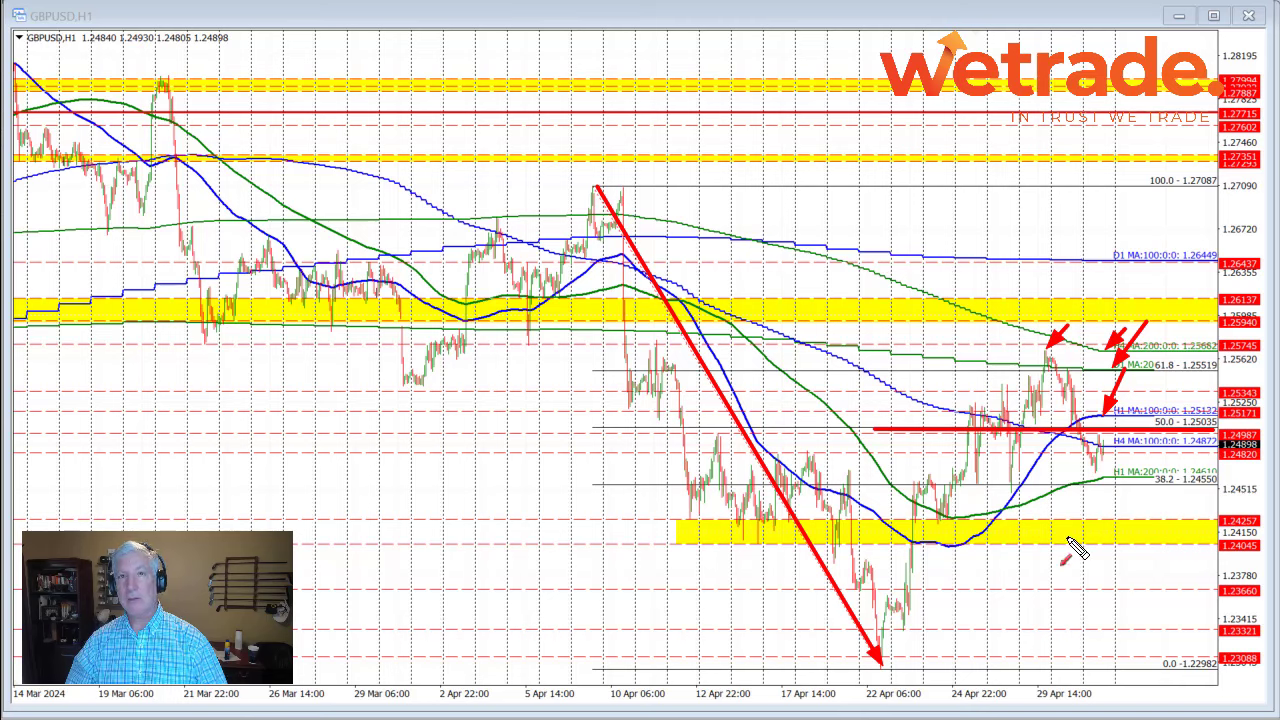
Point arrows at the 200-hour moving average and the 38.2% retracement, and draw one down from them into the yellow zone
{"action": "left_click_drag", "start_coordinate": [1148, 515], "coordinate": [1106, 483]}
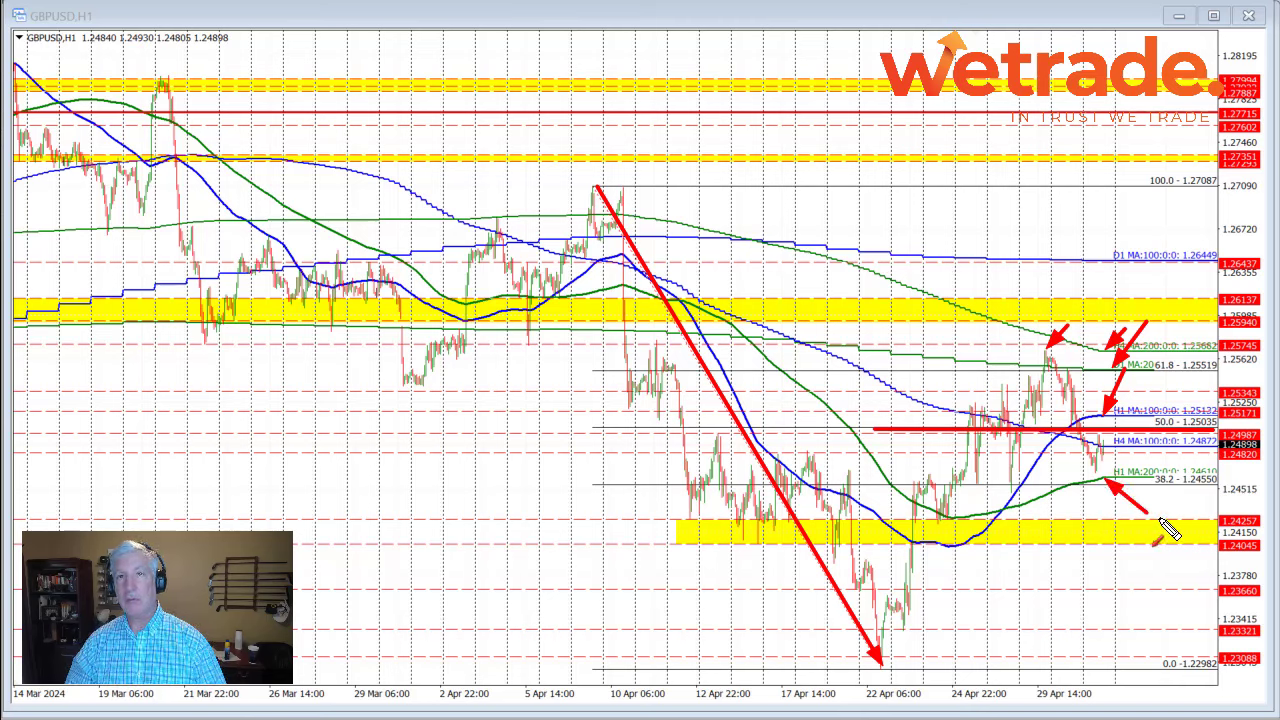
{"action": "left_click_drag", "start_coordinate": [1158, 518], "coordinate": [1188, 480]}
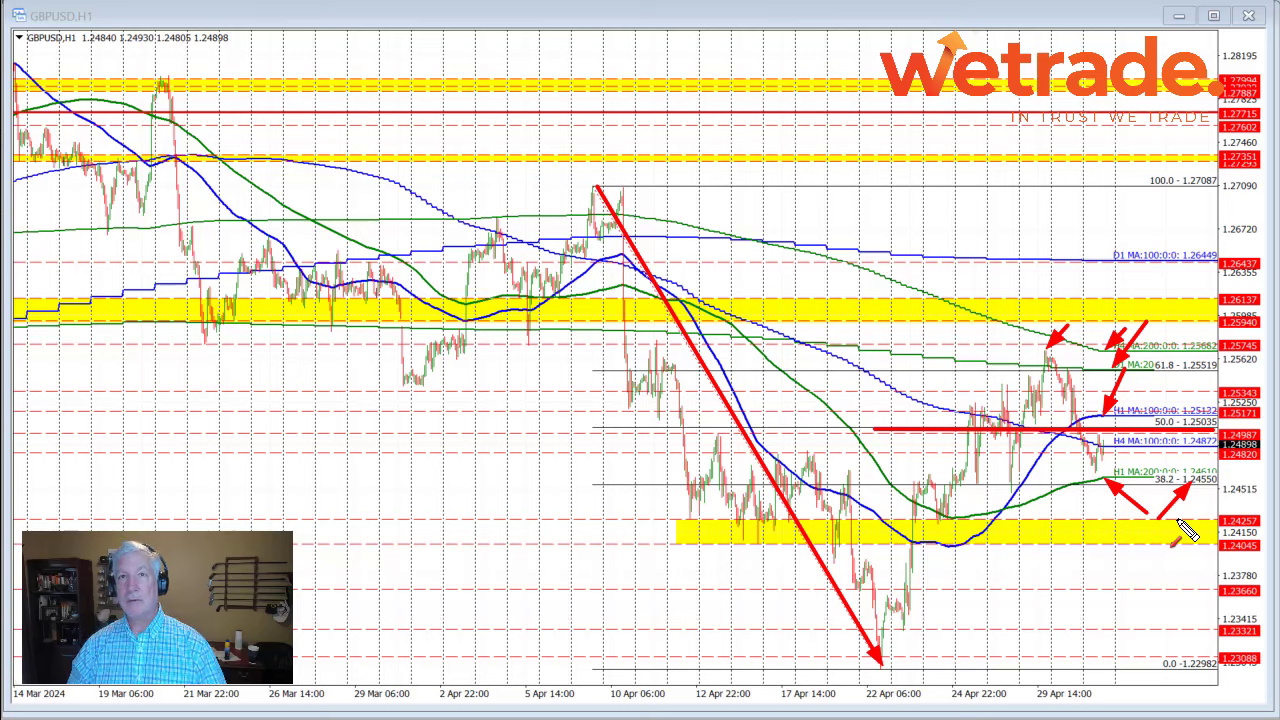
{"action": "left_click_drag", "start_coordinate": [1108, 485], "coordinate": [1137, 538]}
Mark the April price touches of the yellow zone between 1.24045 and 1.24257 with a series of red arrows
{"action": "left_click_drag", "start_coordinate": [690, 573], "coordinate": [695, 525]}
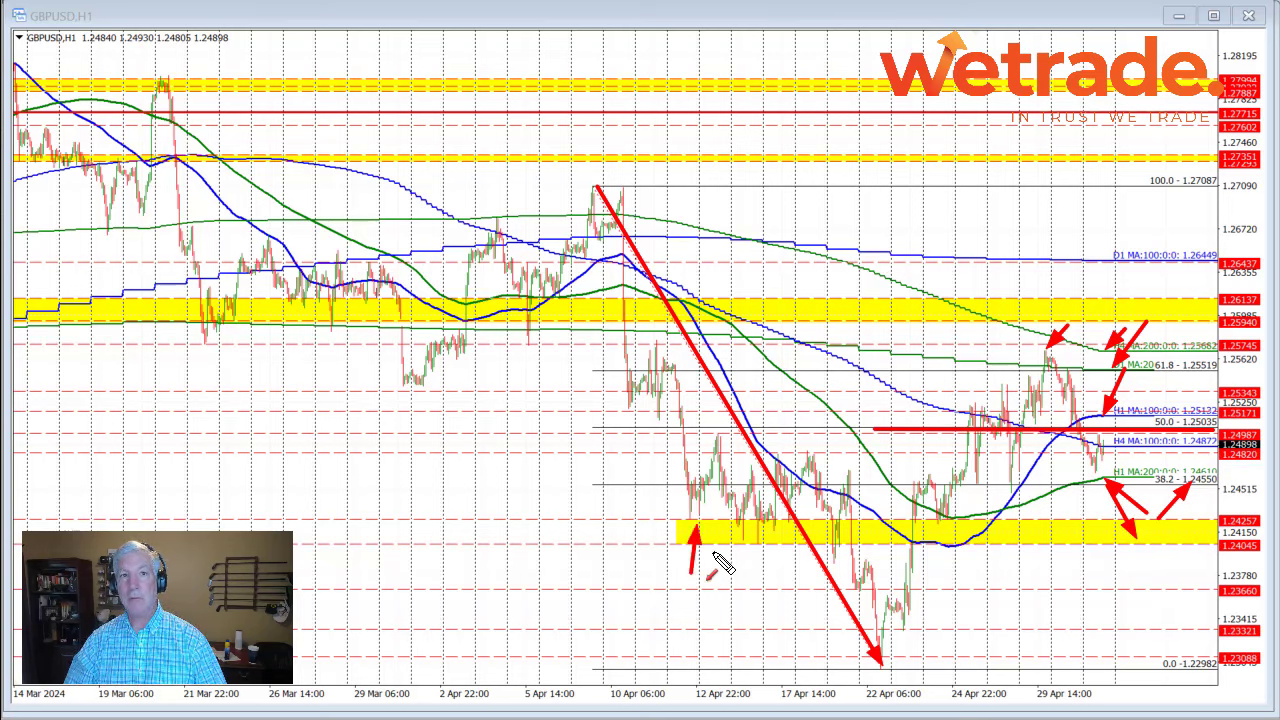
{"action": "left_click_drag", "start_coordinate": [738, 566], "coordinate": [791, 530]}
{"action": "mouse_move", "coordinate": [843, 570]}
{"action": "left_mouse_down"}
{"action": "mouse_move", "coordinate": [847, 552]}
{"action": "mouse_move", "coordinate": [909, 542]}
{"action": "mouse_move", "coordinate": [920, 527]}
{"action": "mouse_move", "coordinate": [940, 548]}
{"action": "mouse_move", "coordinate": [942, 527]}
{"action": "left_mouse_up"}
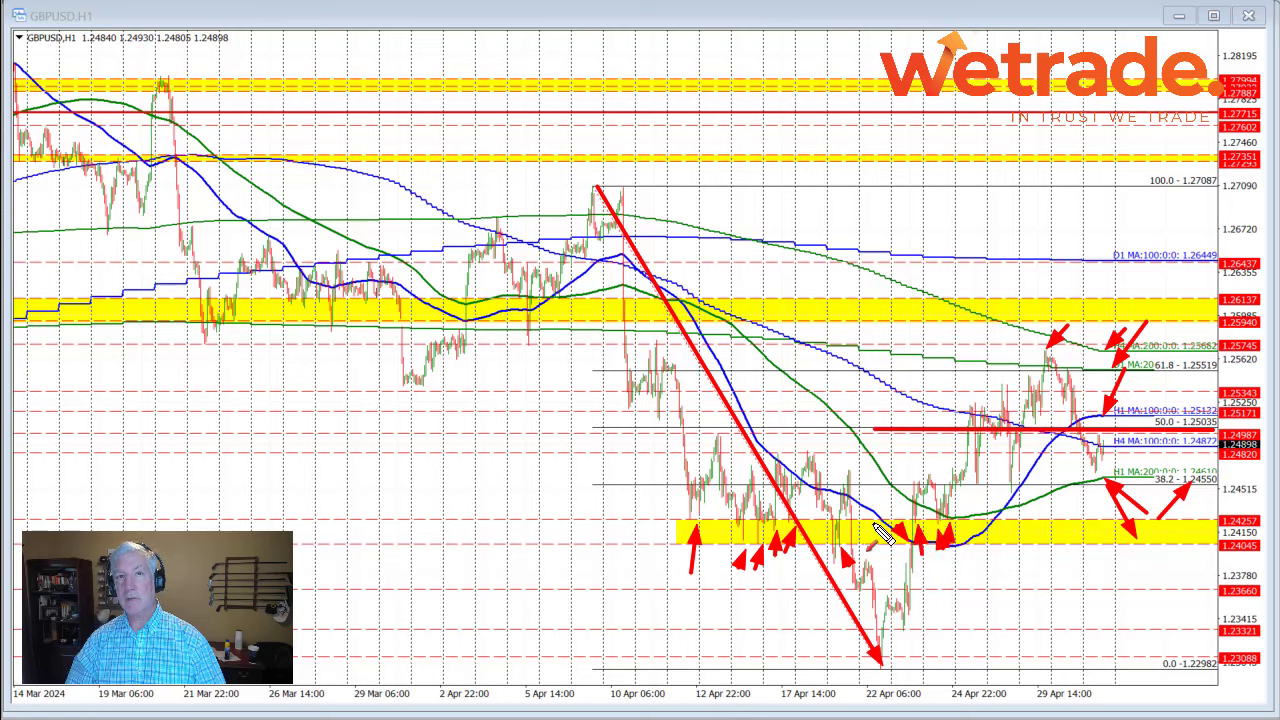
Draw a chain of arrows for a possible decline from below the yellow zone through 1.23660 and 1.23321 toward the 1.22982 low
{"action": "left_click_drag", "start_coordinate": [1127, 567], "coordinate": [1134, 545]}
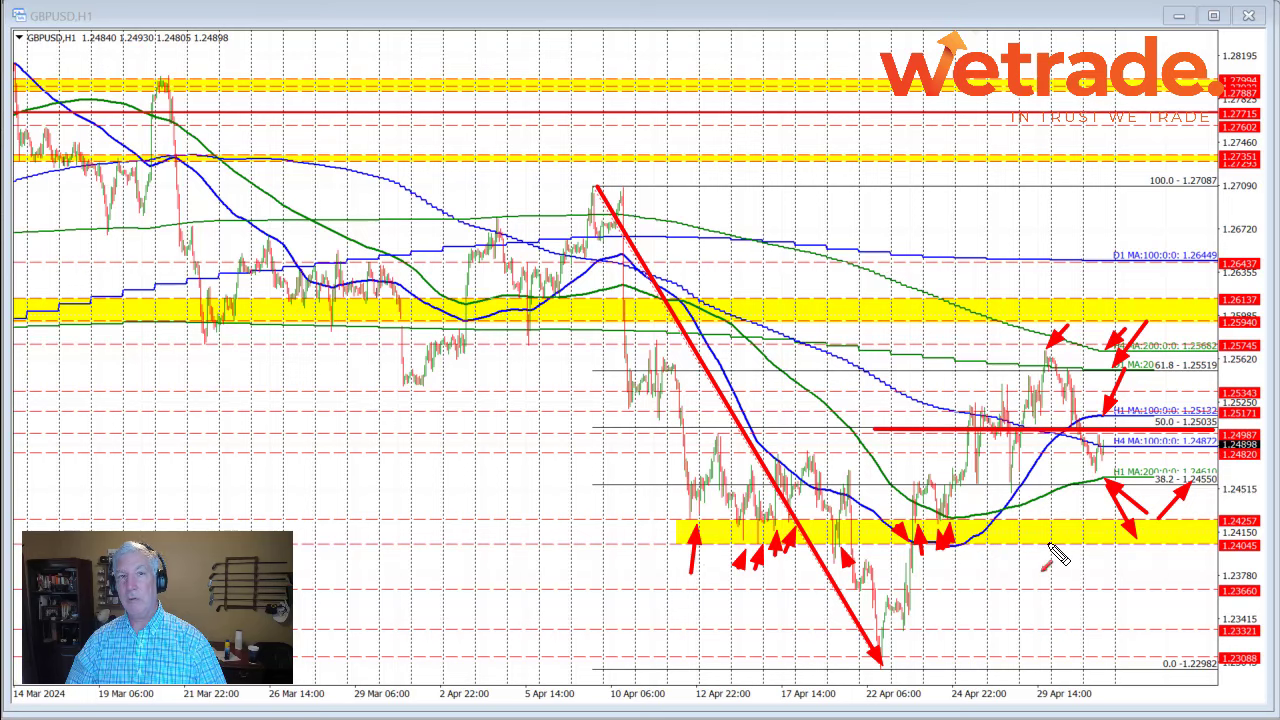
{"action": "left_click_drag", "start_coordinate": [1132, 548], "coordinate": [1187, 668]}
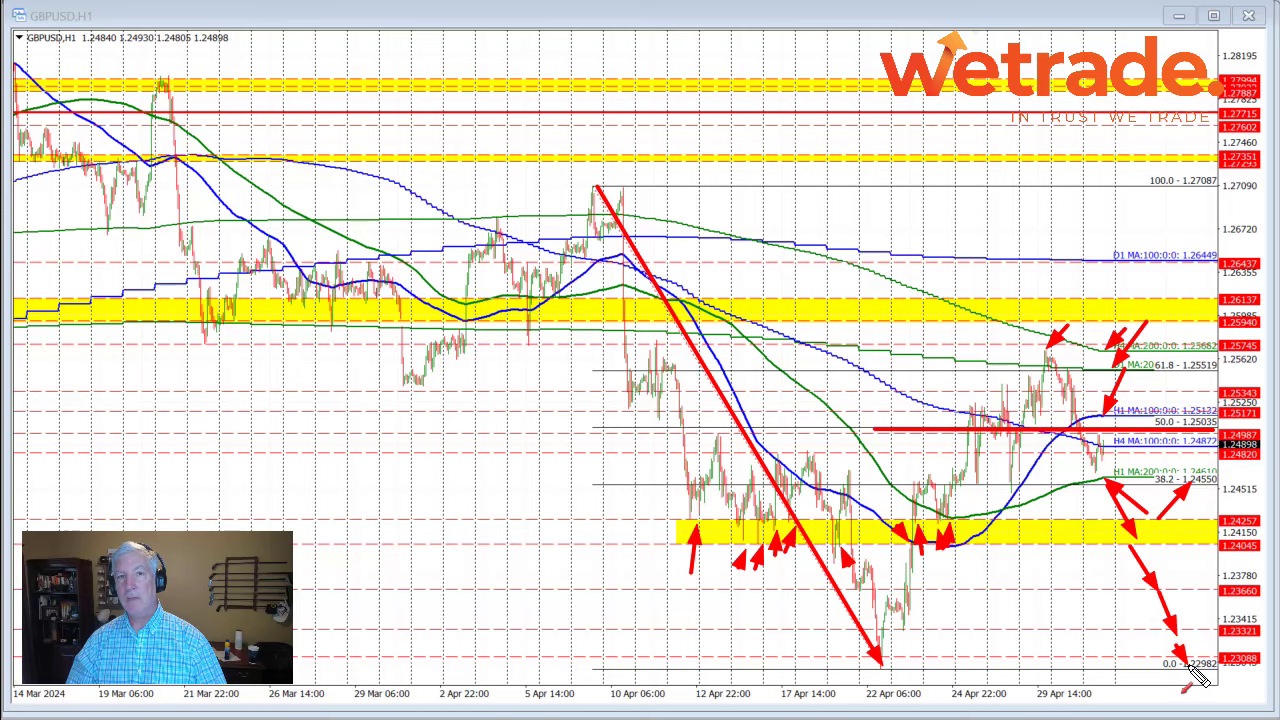